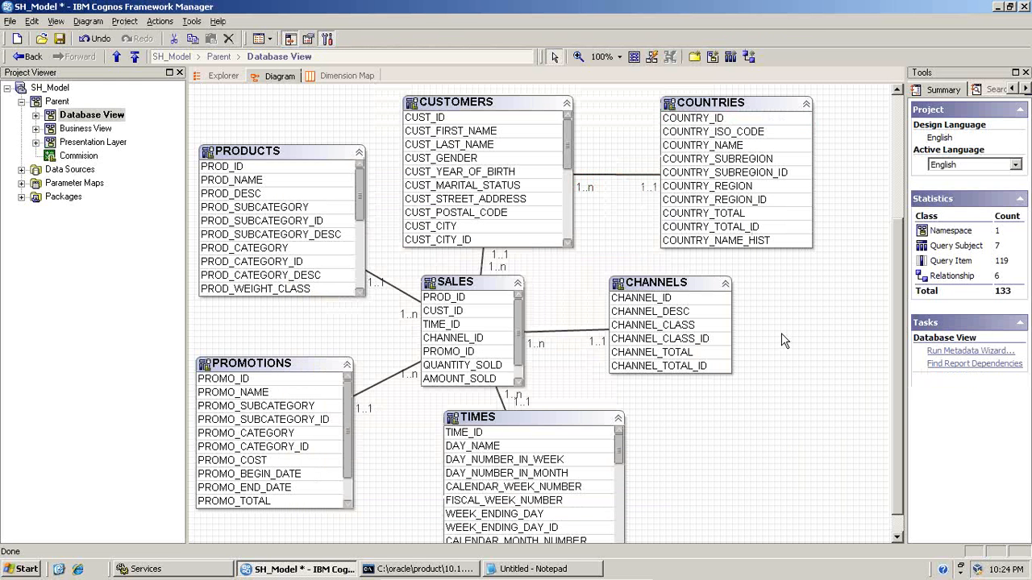
Examine the relationship between the CUSTOMERS and COUNTRIES query subjects in the Database View diagram
{"action": "left_click", "coordinate": [530, 103]}
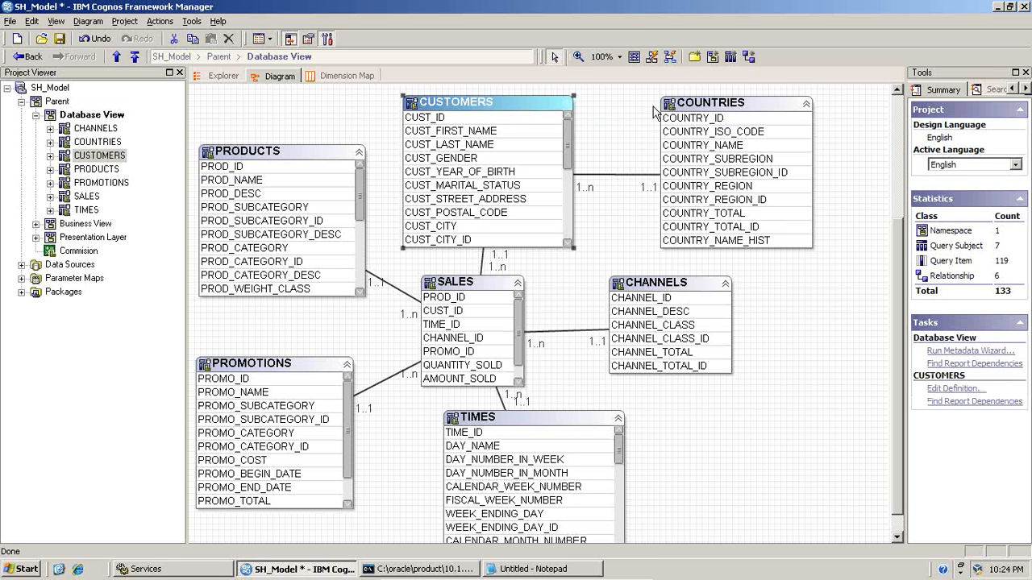
{"action": "left_click", "coordinate": [706, 111]}
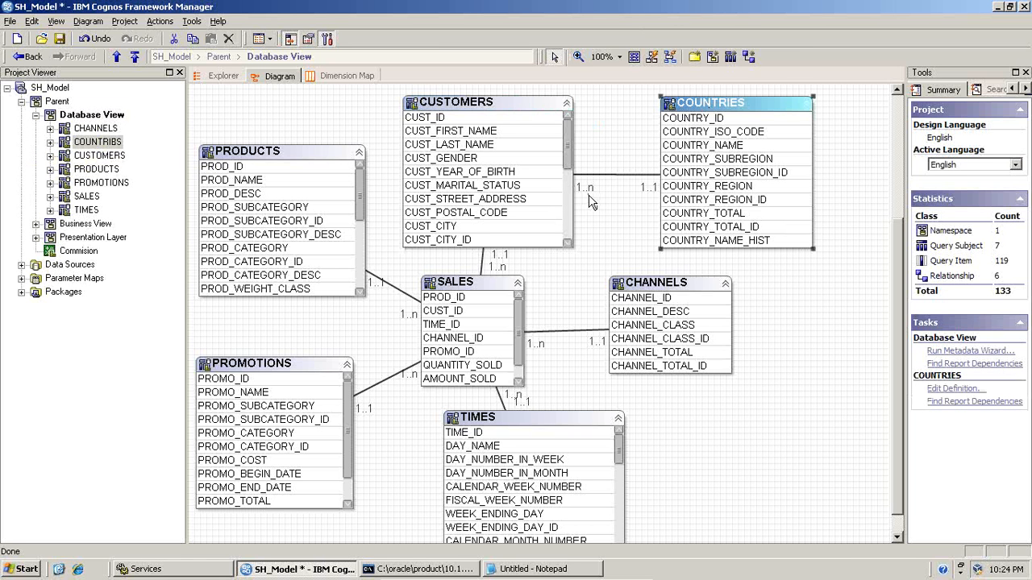
{"action": "left_click", "coordinate": [647, 175]}
{"action": "left_click", "coordinate": [545, 171]}
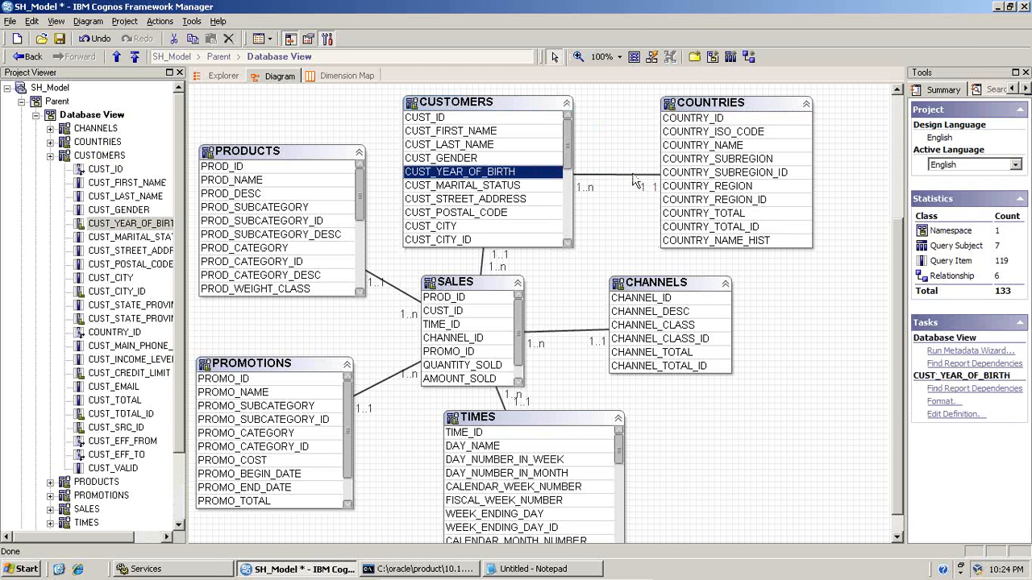
{"action": "left_click", "coordinate": [708, 147]}
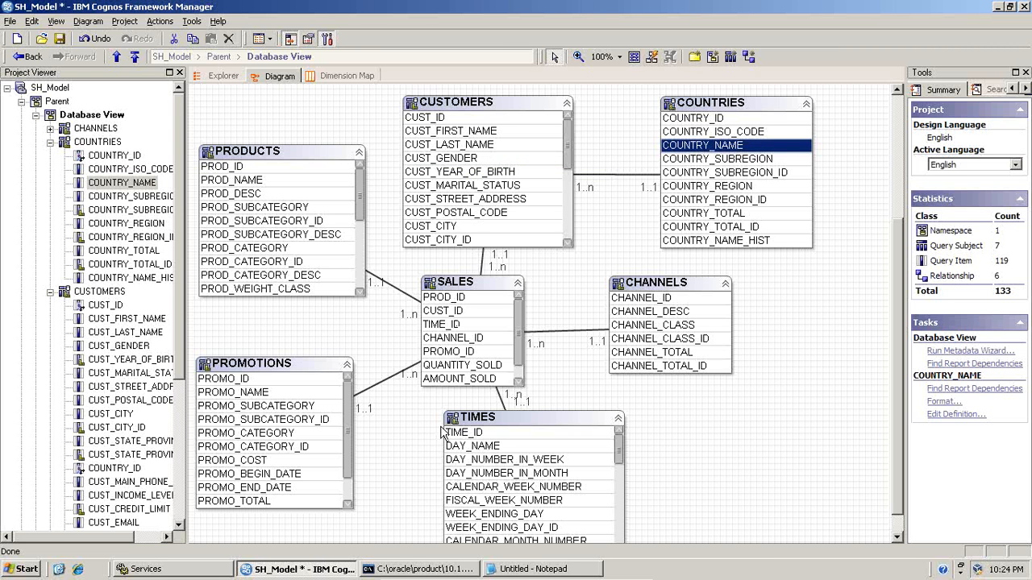
Bring up the SQL*Plus session and the untitled Notepad script and arrange both windows so their contents can be read together
{"action": "left_click", "coordinate": [403, 569]}
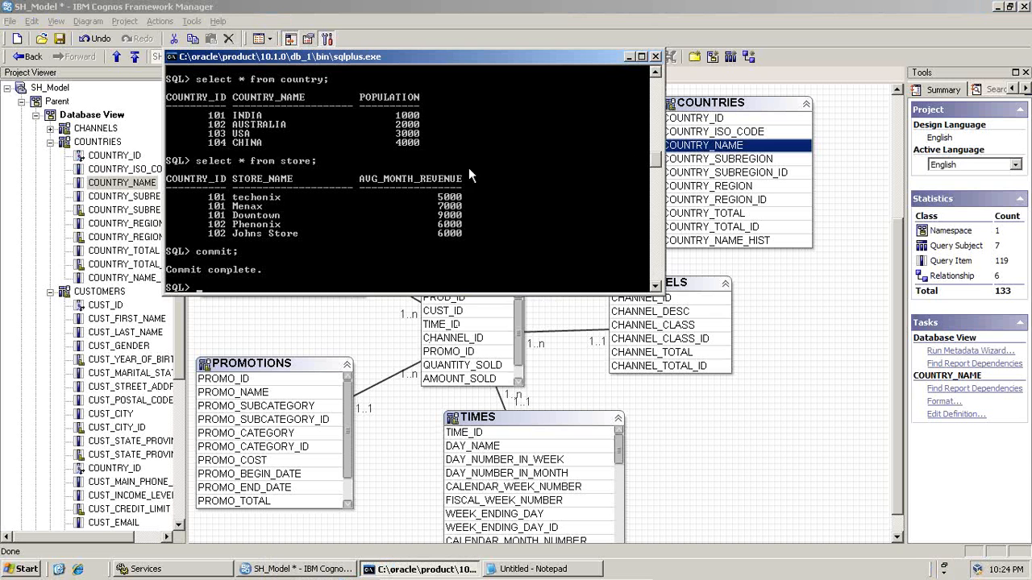
{"action": "left_click_drag", "start_coordinate": [303, 55], "coordinate": [247, 28]}
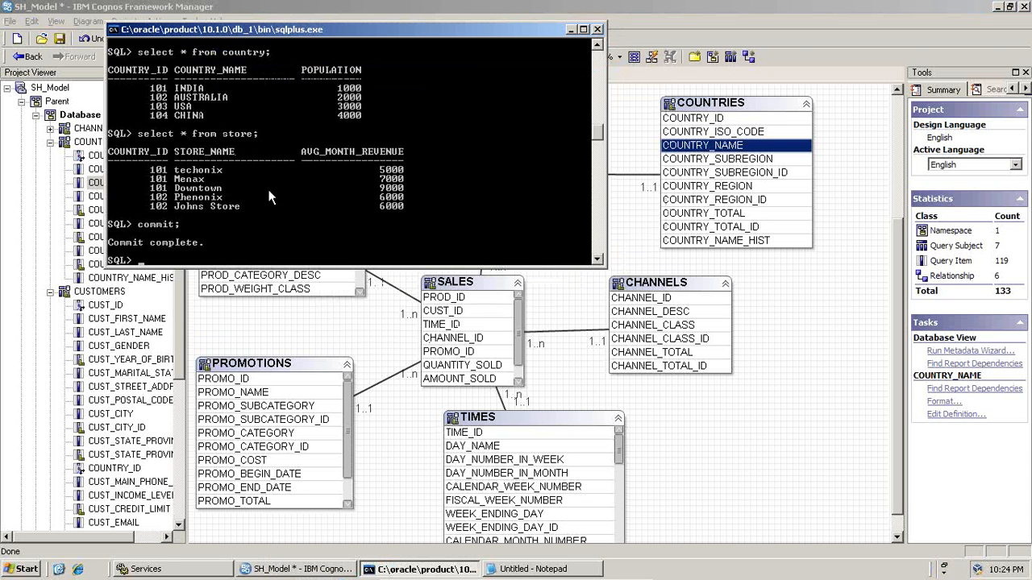
{"action": "left_click", "coordinate": [512, 570]}
{"action": "left_click_drag", "start_coordinate": [490, 184], "coordinate": [782, 174]}
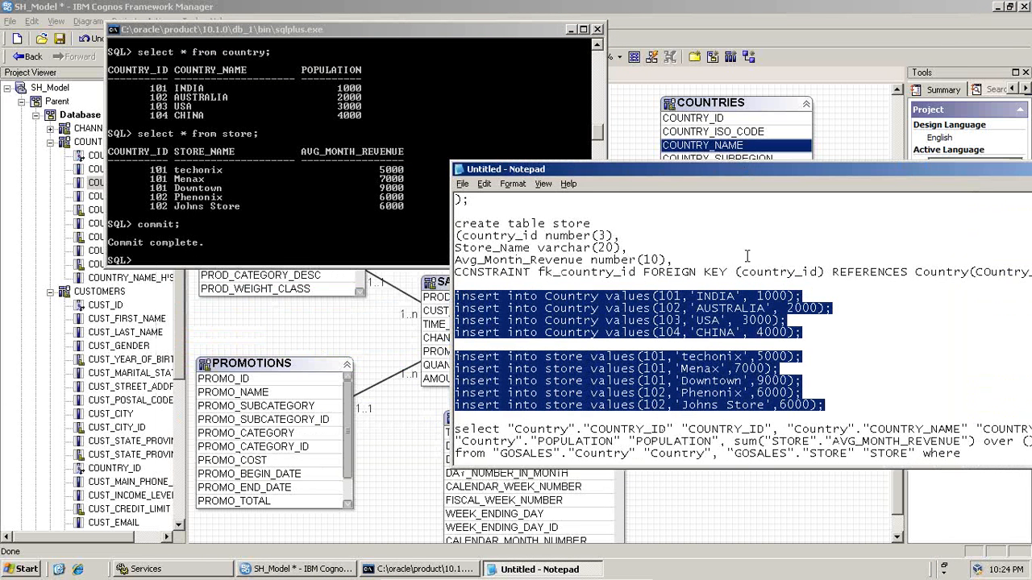
Examine the script's Country and store table definitions, including the primary and foreign key constraints, alongside the query output
{"action": "scroll", "coordinate": [626, 277], "scroll_direction": "up", "scroll_amount": 1}
{"action": "scroll", "coordinate": [625, 277], "scroll_direction": "down", "scroll_amount": 1}
{"action": "scroll", "coordinate": [608, 259], "scroll_direction": "up", "scroll_amount": 2}
{"action": "scroll", "coordinate": [608, 260], "scroll_direction": "down", "scroll_amount": 1}
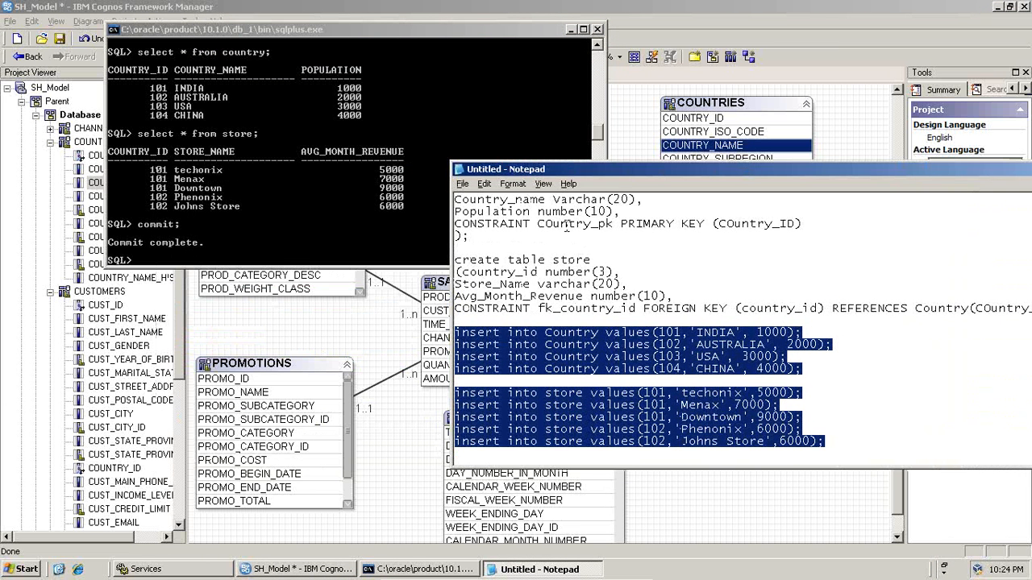
{"action": "left_click_drag", "start_coordinate": [538, 224], "coordinate": [613, 224]}
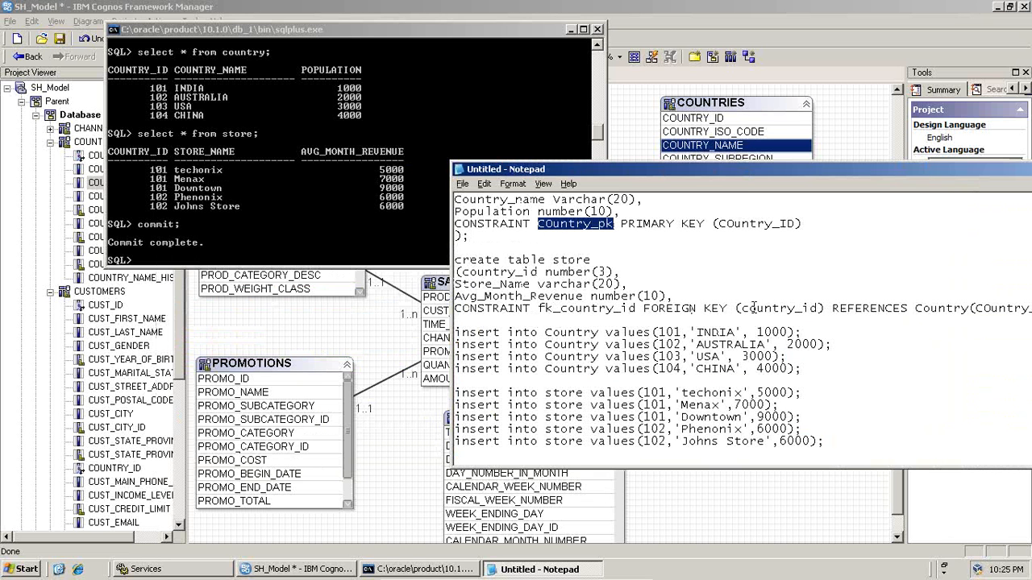
{"action": "left_click_drag", "start_coordinate": [750, 308], "coordinate": [822, 312]}
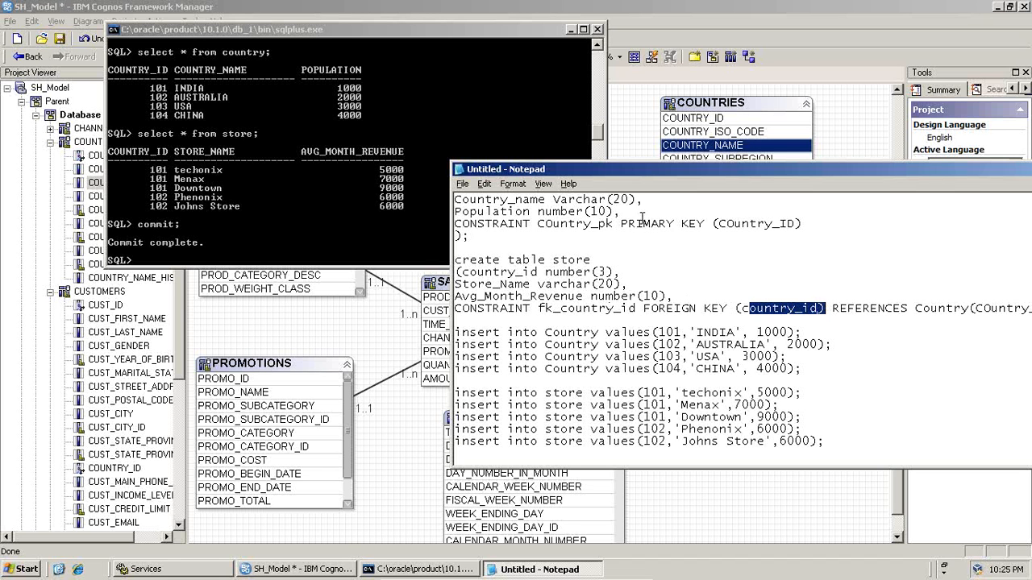
{"action": "scroll", "coordinate": [654, 252], "scroll_direction": "up", "scroll_amount": 1}
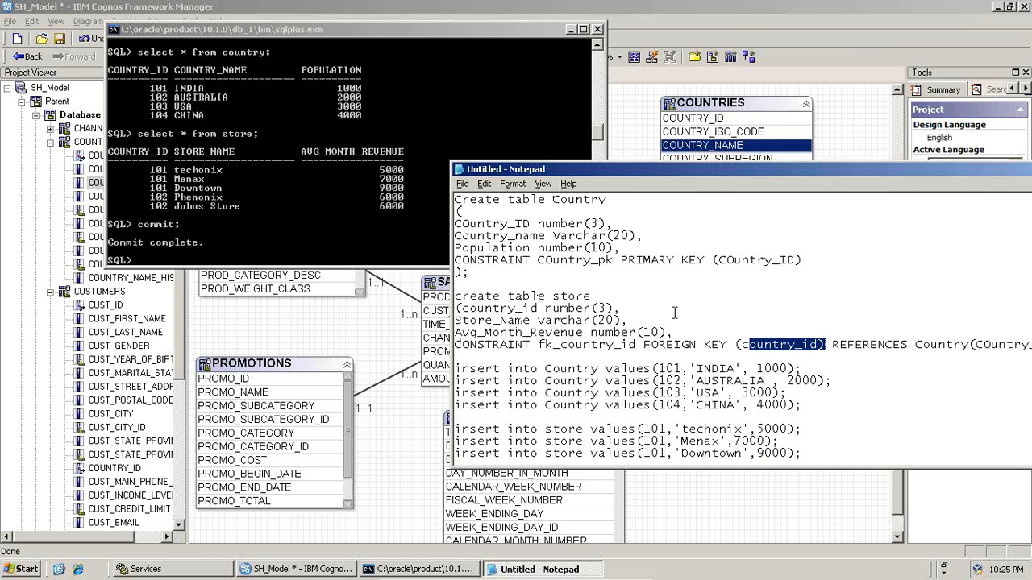
{"action": "left_click", "coordinate": [409, 165]}
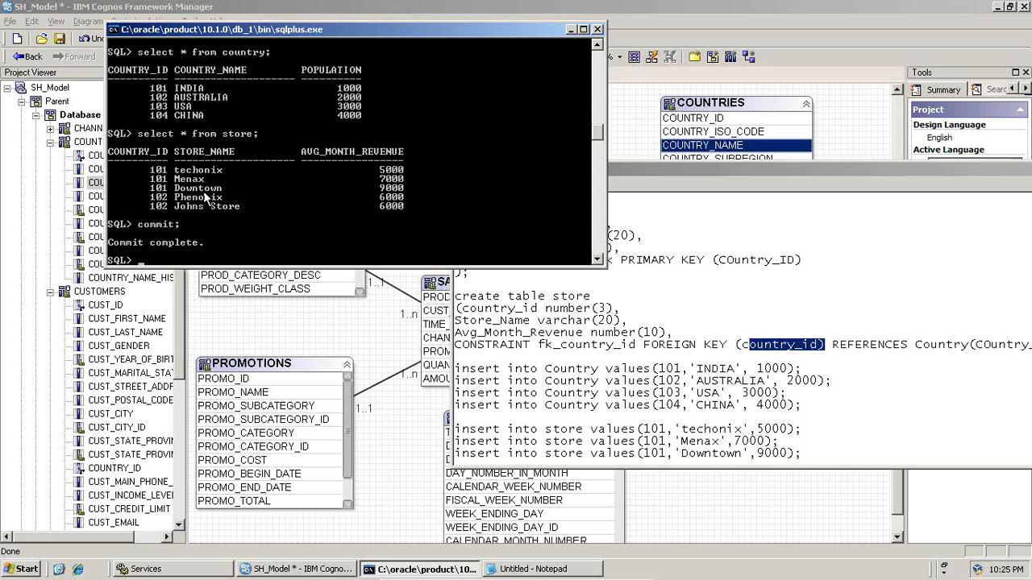
Delete the two select queries at the end of the Notepad script and add blank lines below the insert statements
{"action": "left_click", "coordinate": [830, 454]}
{"action": "scroll", "coordinate": [830, 454], "scroll_direction": "down", "scroll_amount": 4}
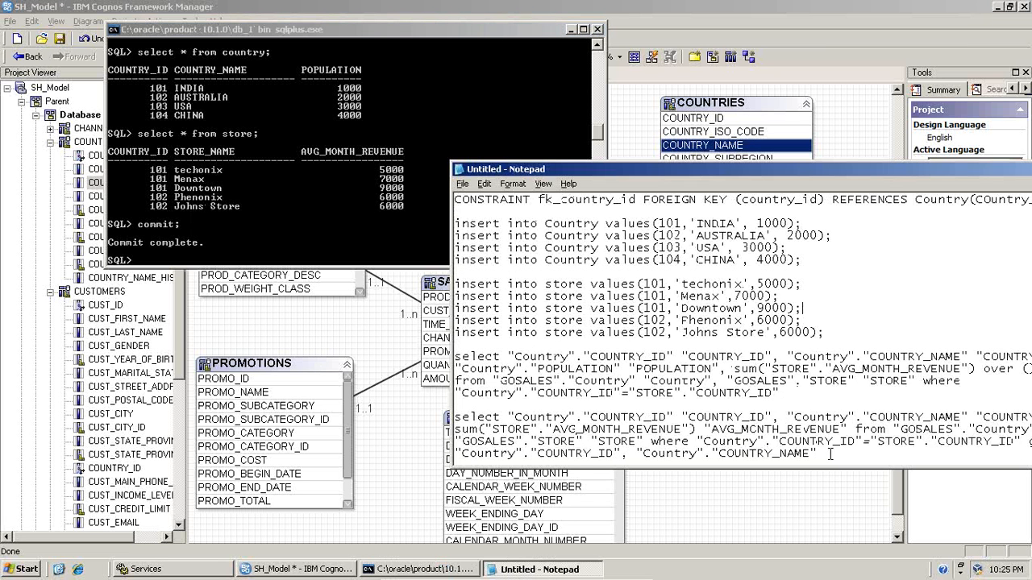
{"action": "left_click_drag", "start_coordinate": [831, 453], "coordinate": [421, 363]}
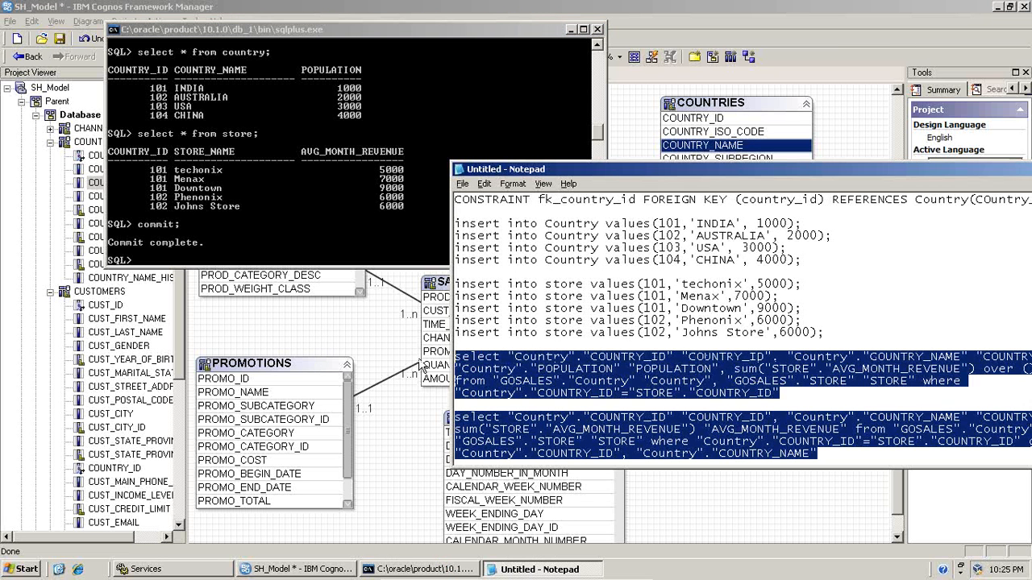
{"action": "key", "text": "Delete"}
{"action": "key", "text": "Return"}
{"action": "key", "text": "Return"}
{"action": "key", "text": "Return"}
{"action": "key", "text": "Return"}
{"action": "key", "text": "Return"}
{"action": "key", "text": "Return"}
{"action": "key", "text": "Return"}
{"action": "key", "text": "Return"}
{"action": "key", "text": "Return"}
{"action": "key", "text": "Return"}
{"action": "key", "text": "Return"}
{"action": "key", "text": "Return"}
{"action": "key", "text": "Return"}
{"action": "key", "text": "Return"}
{"action": "key", "text": "Return"}
{"action": "key", "text": "Return"}
{"action": "key", "text": "Return"}
{"action": "key", "text": "Return"}
{"action": "key", "text": "Return"}
{"action": "key", "text": "Return"}
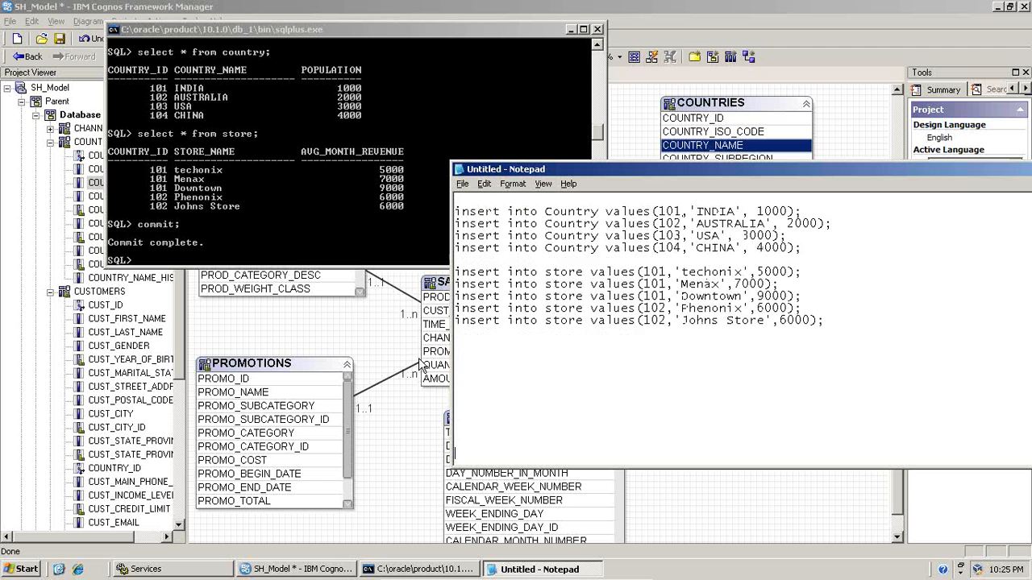
Write the heading "List of Countries and their stores" in the empty area below the script
{"action": "left_click", "coordinate": [495, 208]}
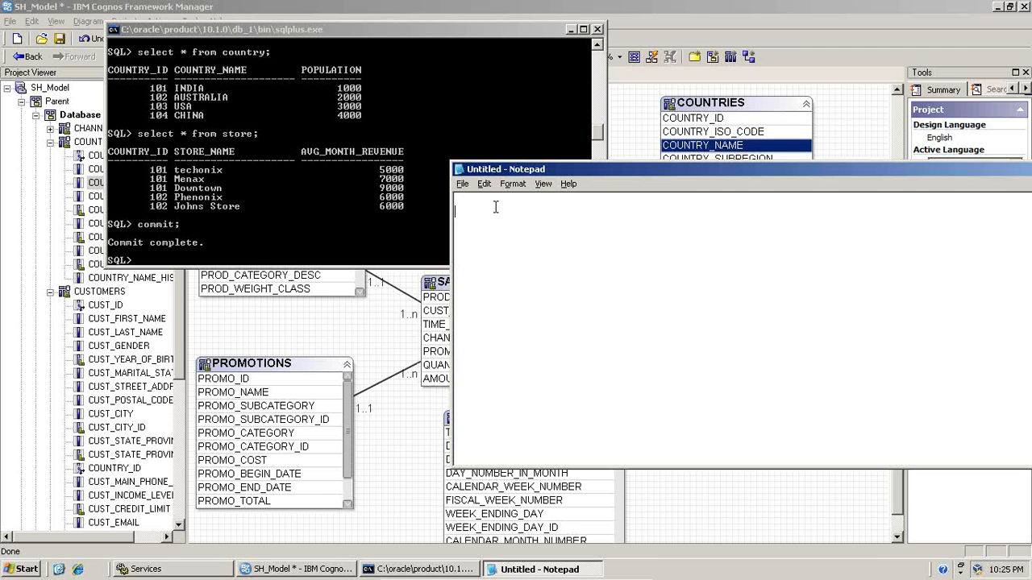
{"action": "type", "text": "List of Co"}
{"action": "type", "text": "r"}
{"action": "key", "text": "BackSpace"}
{"action": "type", "text": "untryies a"}
{"action": "key", "text": "BackSpace"}
{"action": "key", "text": "BackSpace"}
{"action": "key", "text": "BackSpace"}
{"action": "key", "text": "BackSpace"}
{"action": "key", "text": "BackSpace"}
{"action": "key", "text": "BackSpace"}
{"action": "type", "text": "ies and tneir s"}
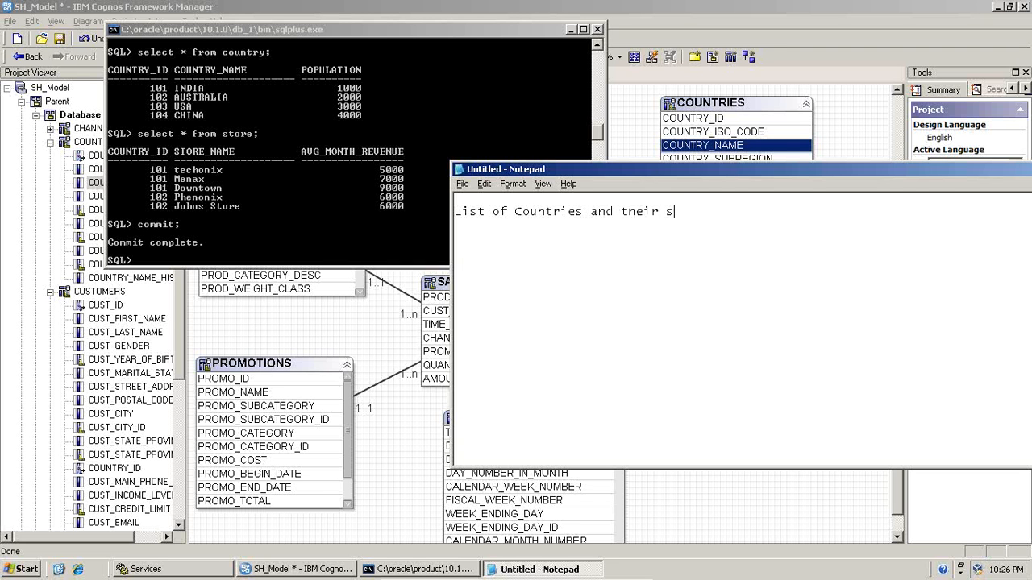
{"action": "type", "text": "tores:"}
{"action": "key", "text": "Return"}
Enter the first half of the join condition, "Country.Country_id=", on the line below the heading
{"action": "type", "text": "Country.Countr"}
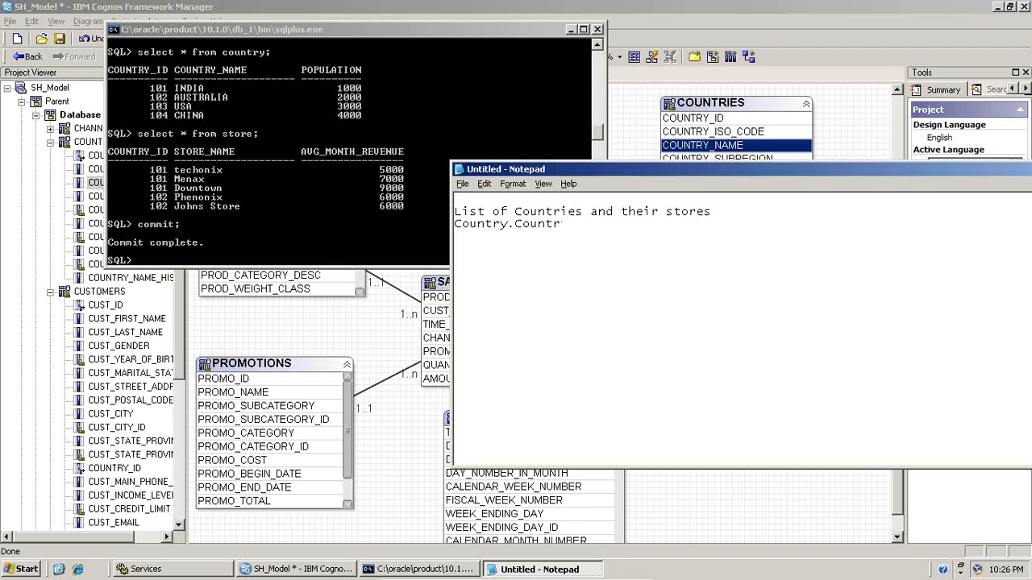
{"action": "type", "text": "y.Country_id"}
{"action": "key", "text": "BackSpace"}
{"action": "key", "text": "BackSpace"}
{"action": "type", "text": "id="}
{"action": "key", "text": "BackSpace"}
{"action": "key", "text": "BackSpace"}
{"action": "key", "text": "BackSpace"}
{"action": "key", "text": "BackSpace"}
{"action": "key", "text": "BackSpace"}
{"action": "key", "text": "BackSpace"}
{"action": "key", "text": "BackSpace"}
{"action": "key", "text": "BackSpace"}
Complete the condition as "Country.Country_id=Store.Country_id" by duplicating its first half and changing the second table name to Store
{"action": "key", "text": "shift+End"}
{"action": "key", "text": "ctrl+c"}
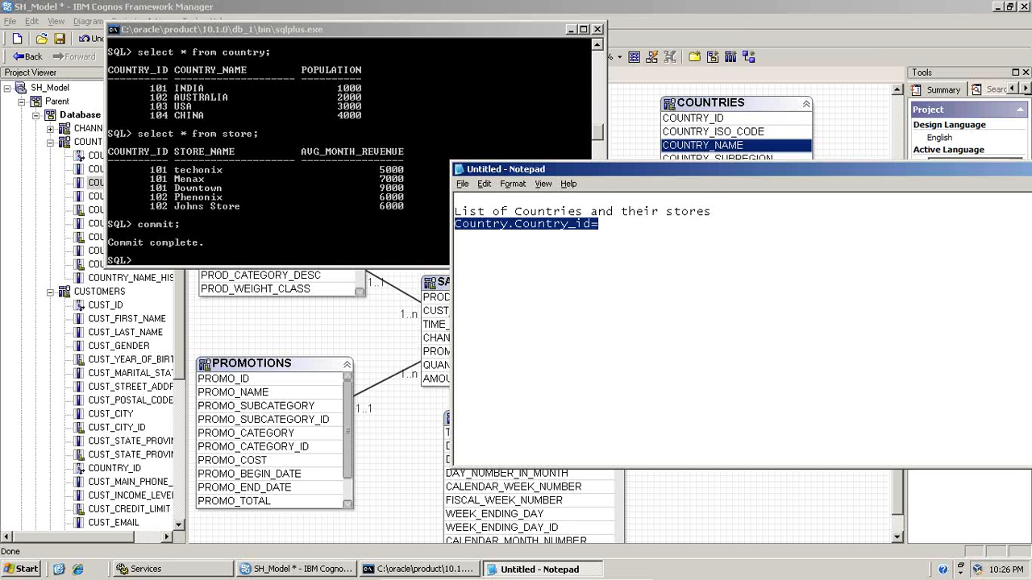
{"action": "key", "text": "Down"}
{"action": "key", "text": "ctrl+v"}
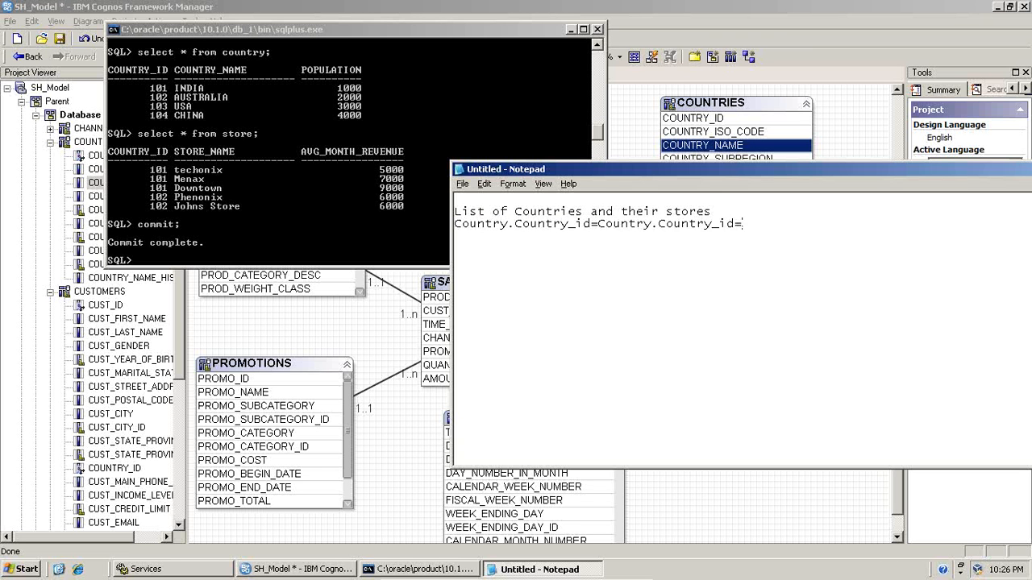
{"action": "key", "text": "BackSpace"}
{"action": "left_click_drag", "start_coordinate": [652, 224], "coordinate": [598, 224]}
{"action": "type", "text": "Store"}
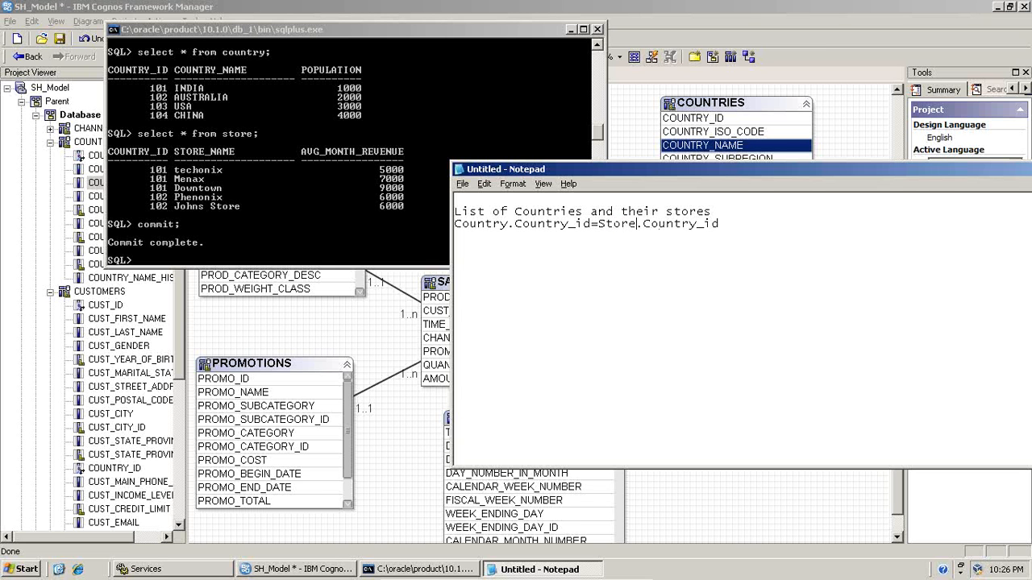
End the heading with a period and begin a note below the condition: "Excluded : The COuntry USA and China willnot be"
{"action": "left_click", "coordinate": [742, 230]}
{"action": "type", "text": "."}
{"action": "key", "text": "Down"}
{"action": "key", "text": "Return"}
{"action": "key", "text": "Return"}
{"action": "type", "text": "Excluded : The COuntry USA"}
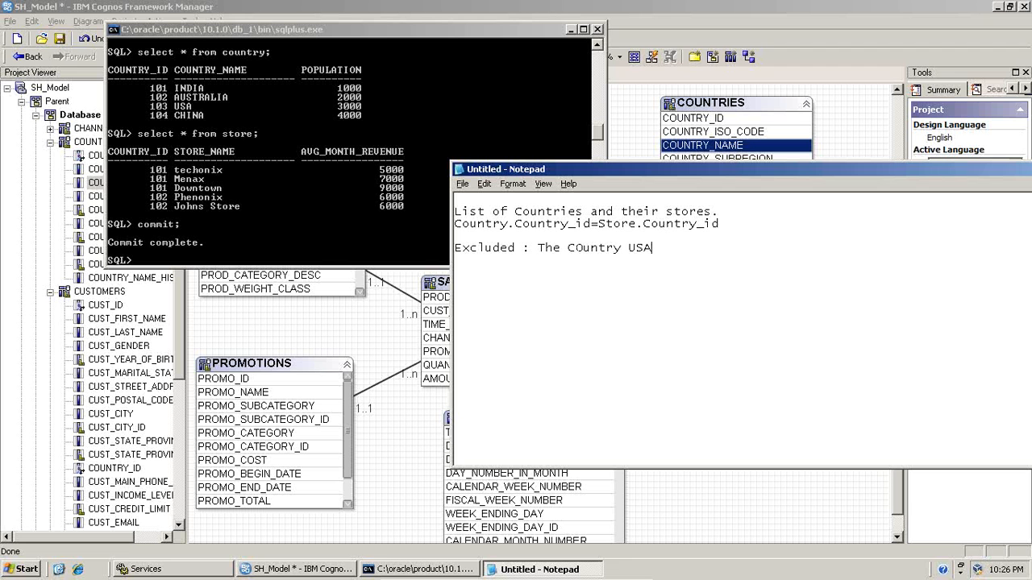
{"action": "type", "text": " an d China willnot be "}
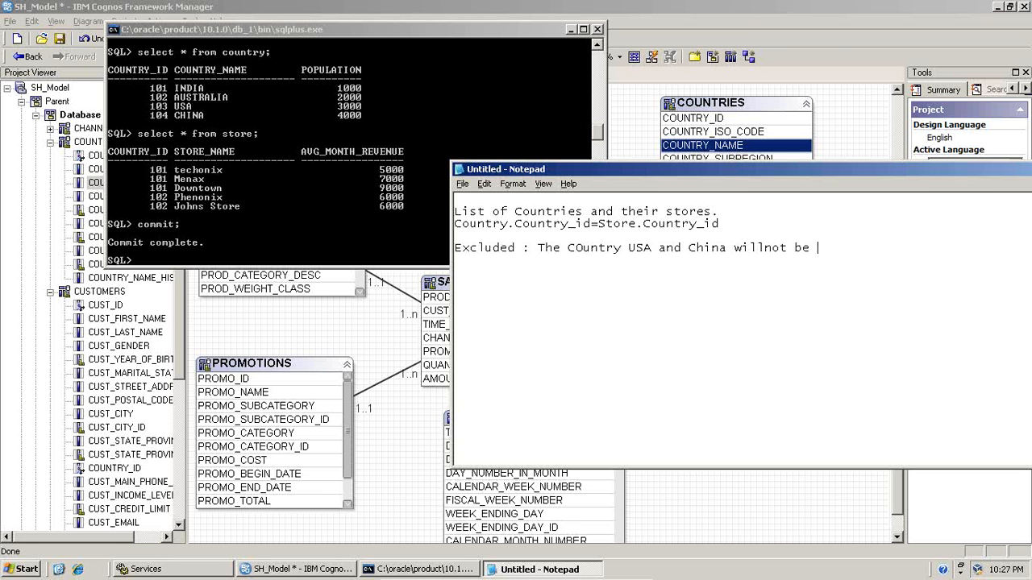
Continue the exclusion note with "visible as these countries" and the reason they are left out
{"action": "type", "text": "vis"}
{"action": "type", "text": "bl"}
{"action": "key", "text": "BackSpace"}
{"action": "key", "text": "BackSpace"}
{"action": "type", "text": "ible a sthese"}
{"action": "key", "text": "BackSpace"}
{"action": "key", "text": "BackSpace"}
{"action": "key", "text": "BackSpace"}
{"action": "key", "text": "BackSpace"}
{"action": "key", "text": "BackSpace"}
{"action": "key", "text": "BackSpace"}
{"action": "key", "text": "BackSpace"}
{"action": "key", "text": "BackSpace"}
{"action": "type", "text": "s these"}
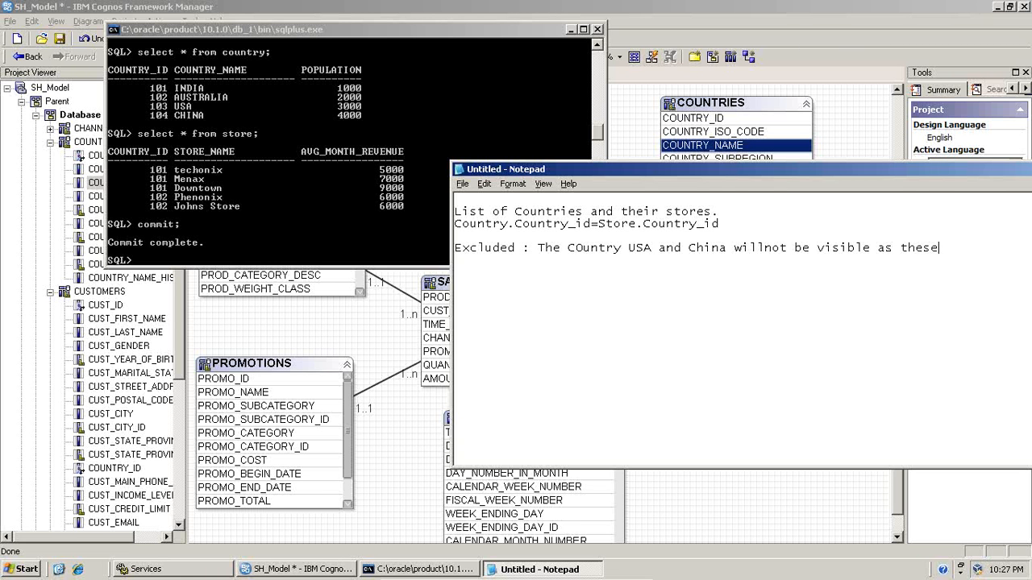
{"action": "type", "text": " countries ha"}
Switch to Framework Manager and create a new project named Join_Test with English as its design language
{"action": "left_click", "coordinate": [700, 7]}
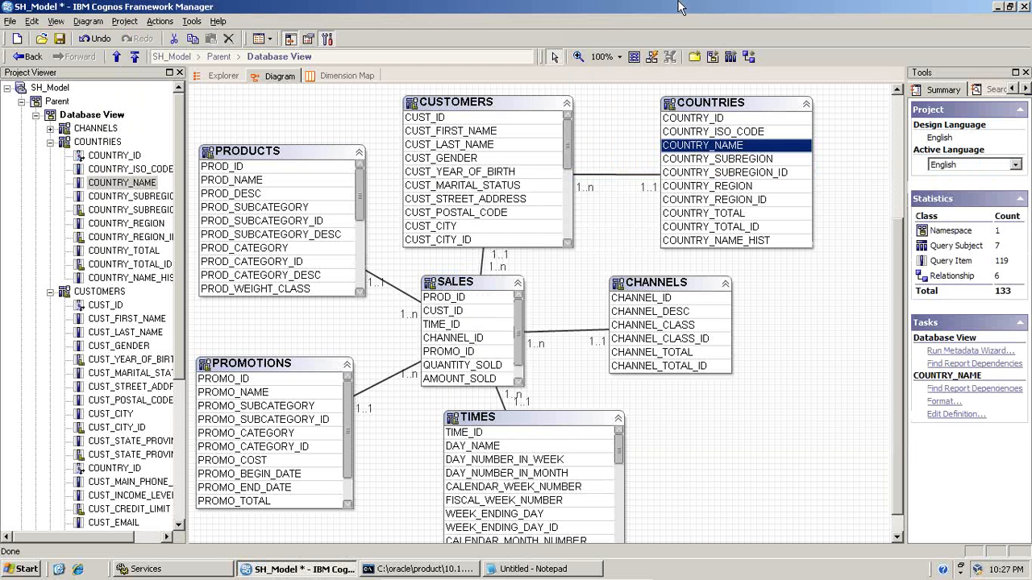
{"action": "left_click", "coordinate": [16, 40]}
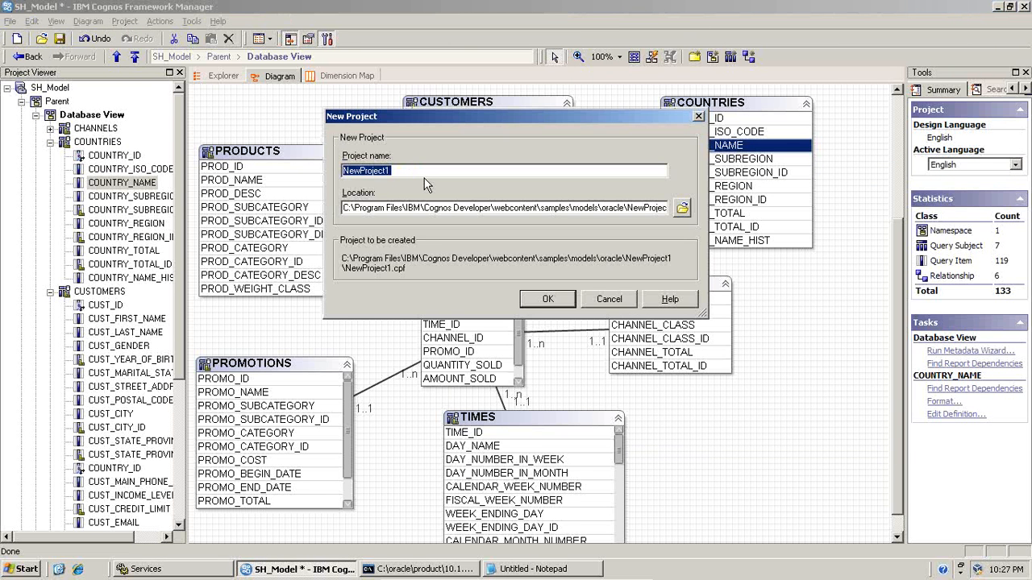
{"action": "type", "text": "Join_T"}
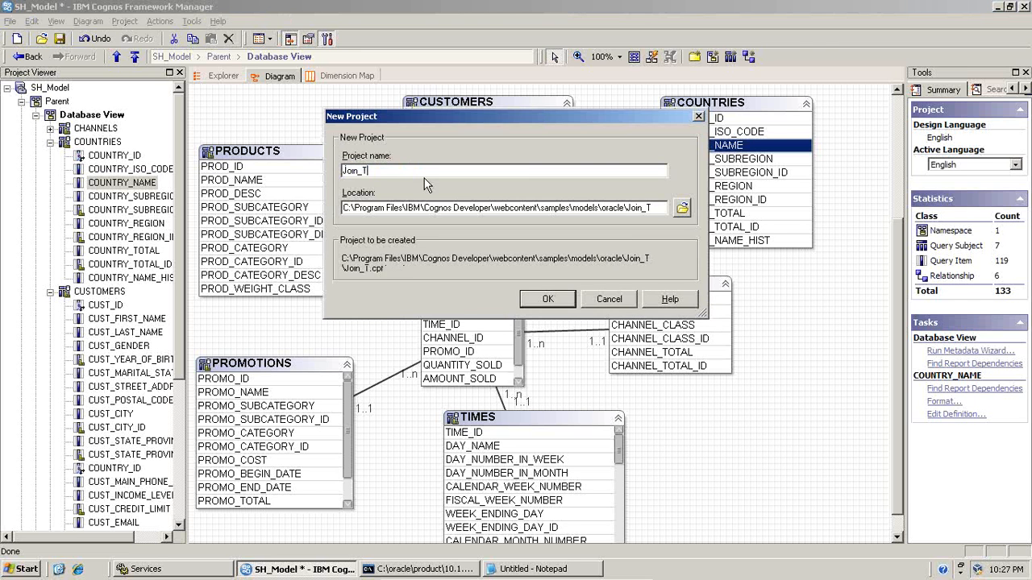
{"action": "type", "text": "est"}
{"action": "key", "text": "Return"}
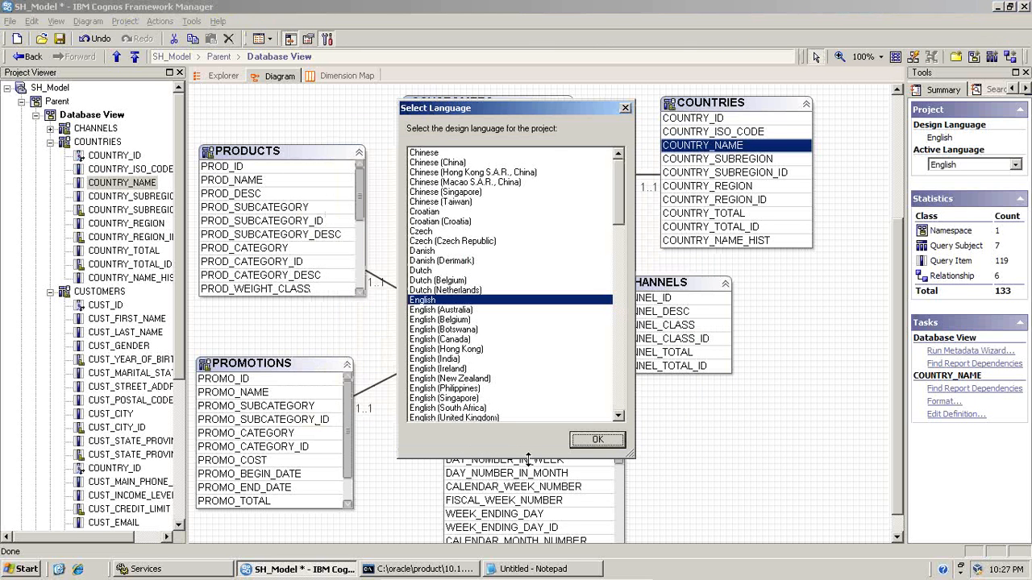
{"action": "left_click", "coordinate": [576, 439]}
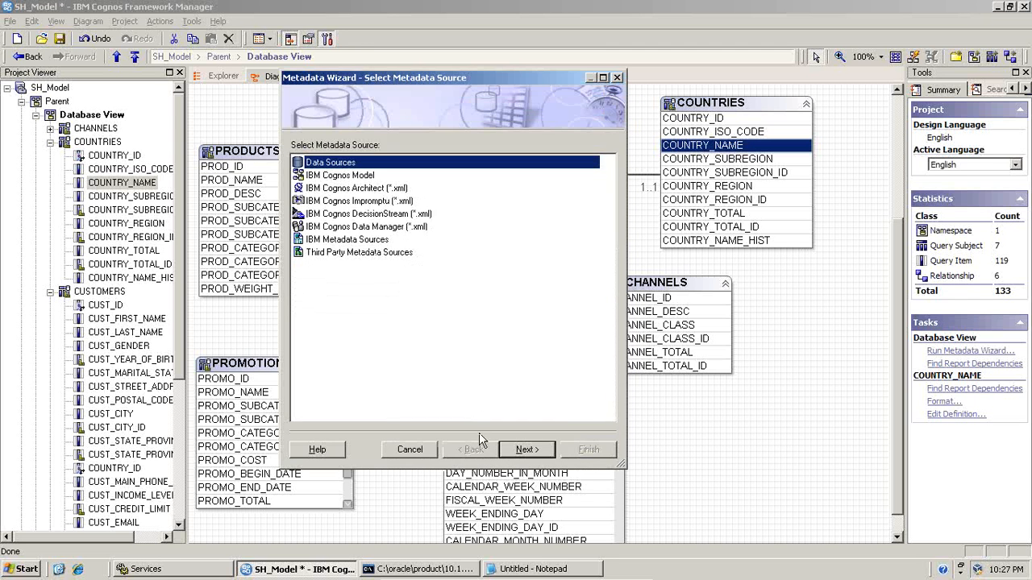
Choose Data Sources as the metadata source and Sh_Schema as the data source for the import
{"action": "left_click", "coordinate": [513, 453]}
{"action": "left_click", "coordinate": [331, 174]}
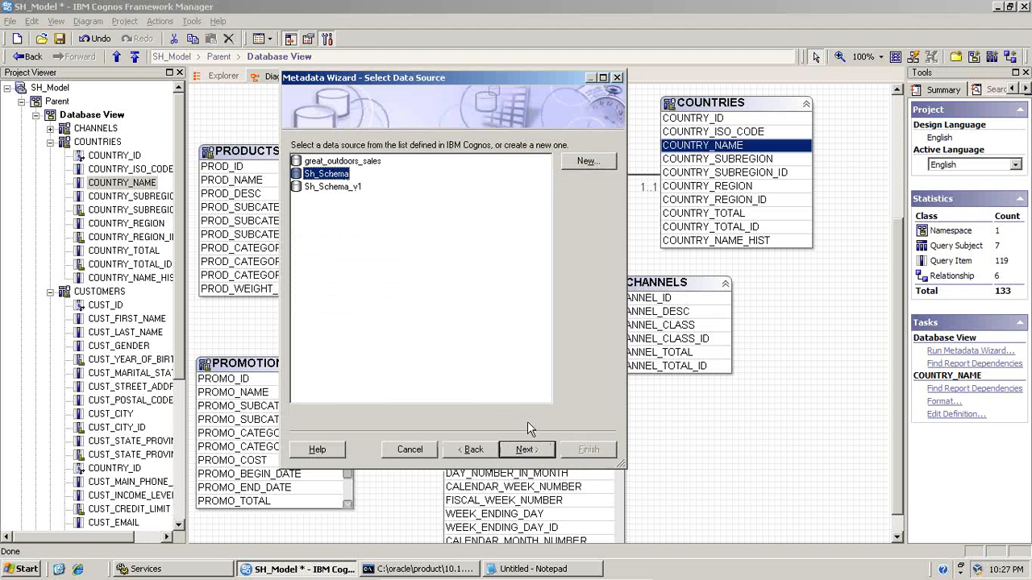
{"action": "left_click", "coordinate": [534, 451]}
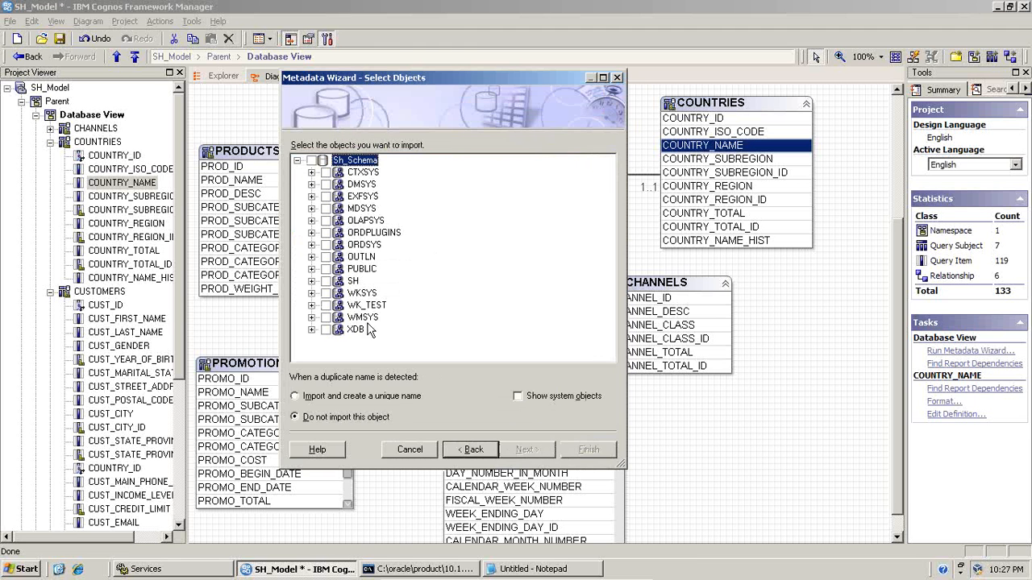
Select the COUNTRY table from the SH schema's tables for import
{"action": "left_click", "coordinate": [311, 280]}
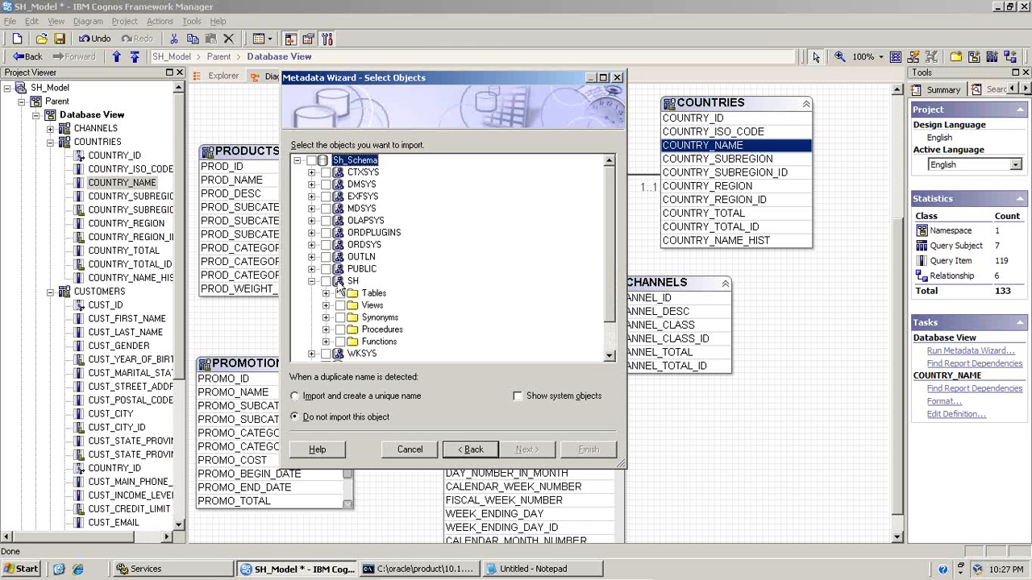
{"action": "left_click", "coordinate": [325, 294]}
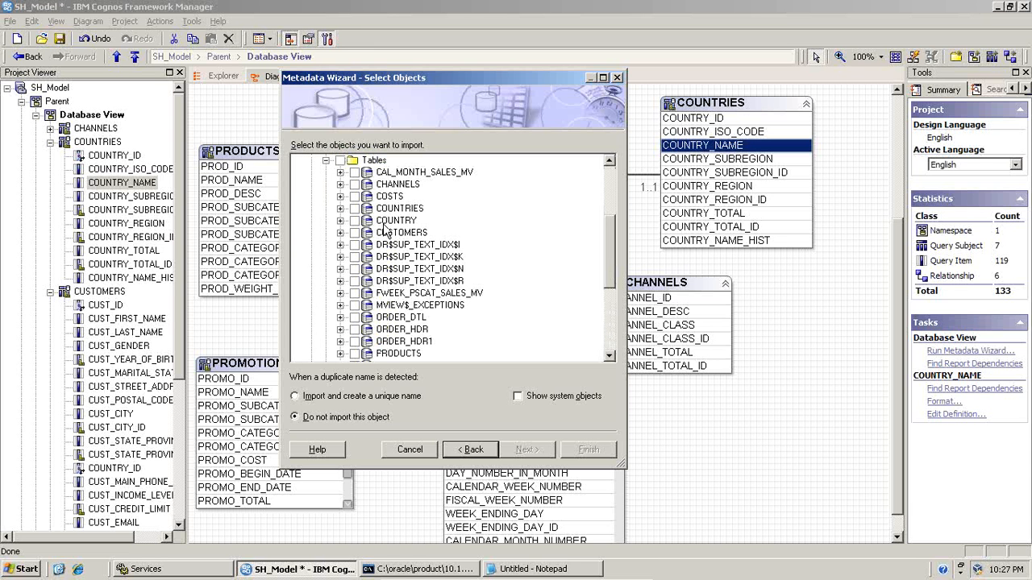
{"action": "left_click", "coordinate": [356, 221]}
{"action": "scroll", "coordinate": [402, 262], "scroll_direction": "down", "scroll_amount": 3}
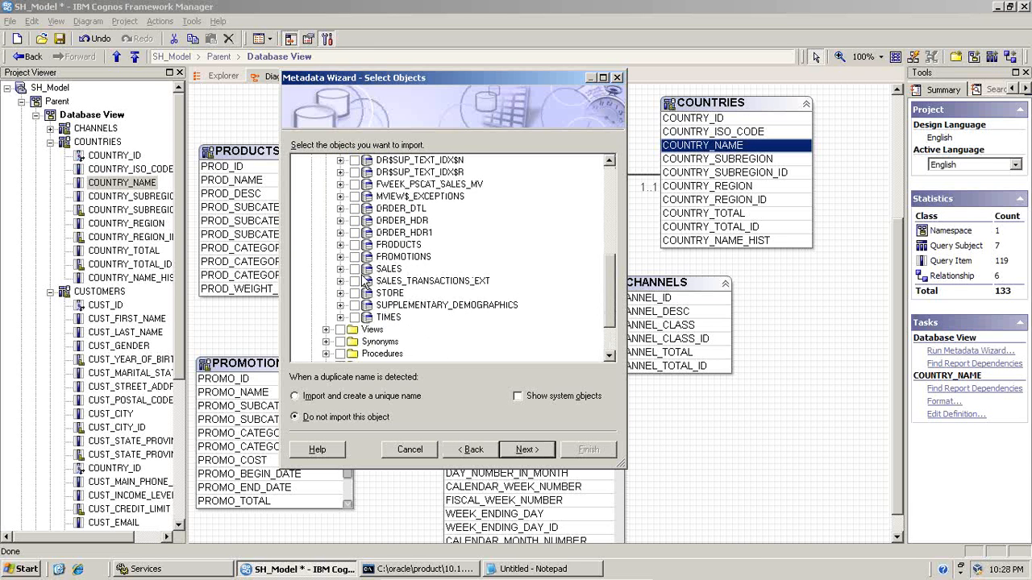
{"action": "scroll", "coordinate": [394, 288], "scroll_direction": "up", "scroll_amount": 3}
{"action": "scroll", "coordinate": [394, 288], "scroll_direction": "up", "scroll_amount": 2}
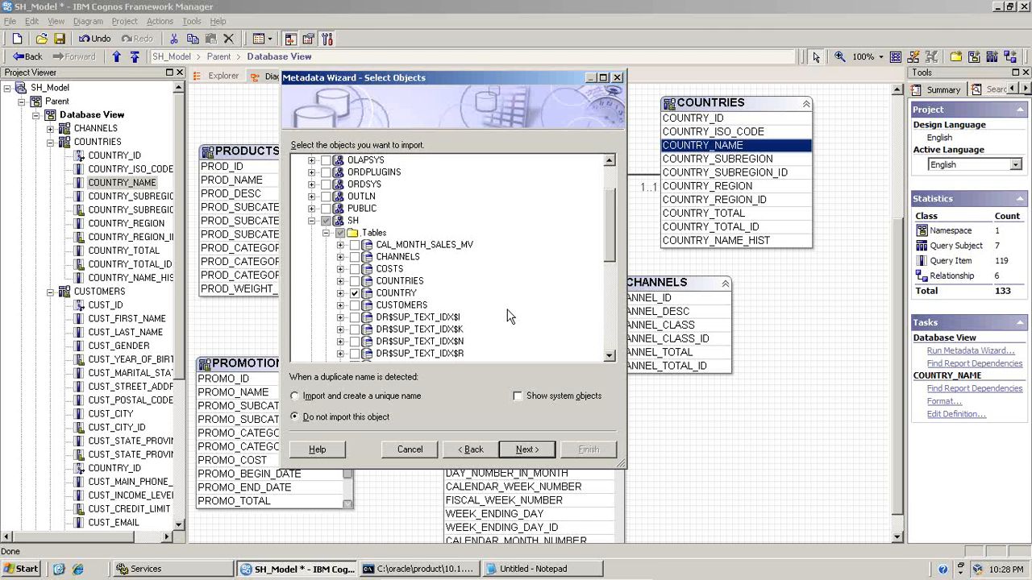
Continue to the relationship criteria and check the Country primary key and store foreign key in the Notepad script
{"action": "left_click", "coordinate": [530, 451]}
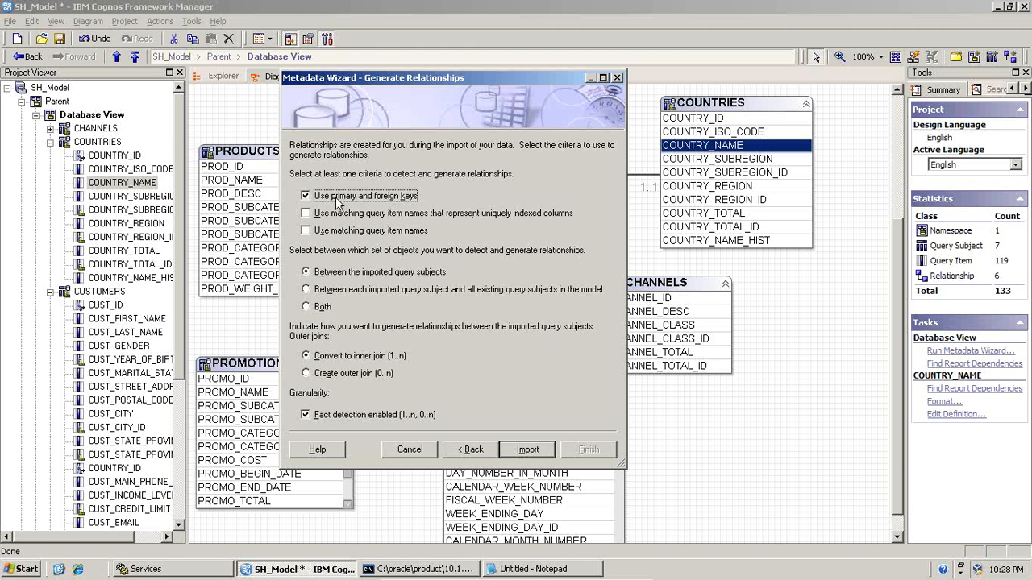
{"action": "left_click", "coordinate": [507, 570]}
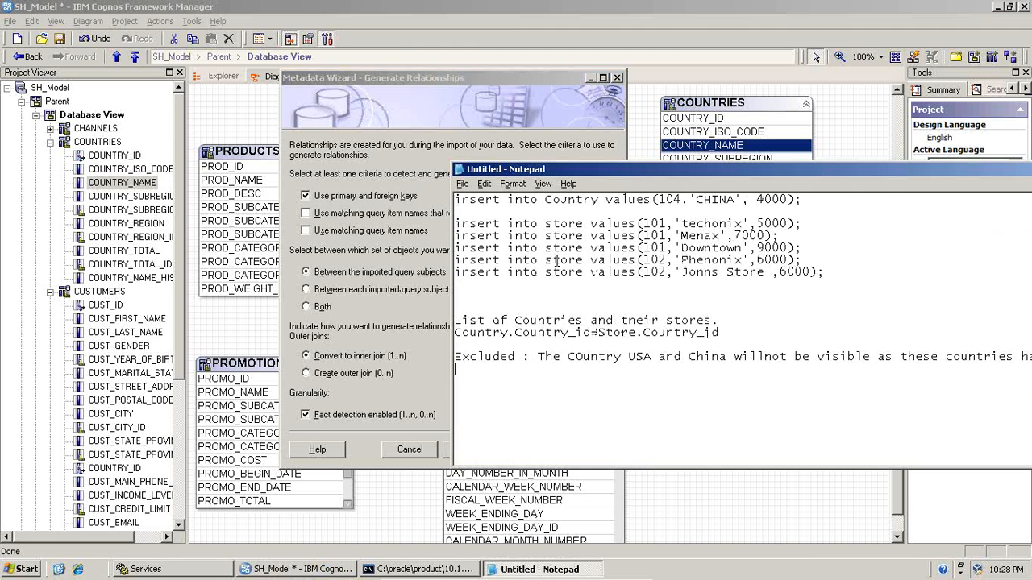
{"action": "scroll", "coordinate": [557, 261], "scroll_direction": "up", "scroll_amount": 6}
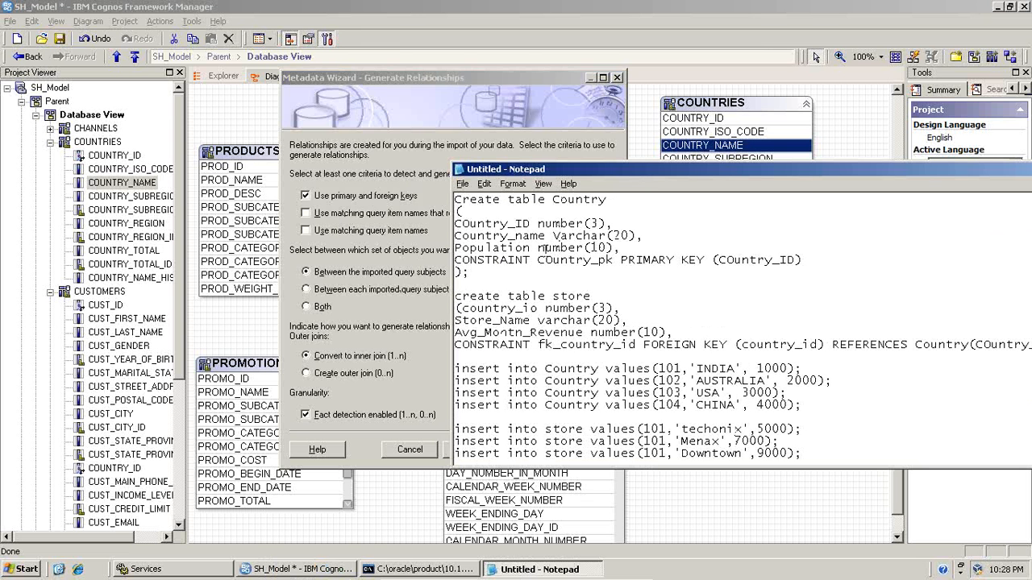
{"action": "left_click_drag", "start_coordinate": [530, 262], "coordinate": [612, 265]}
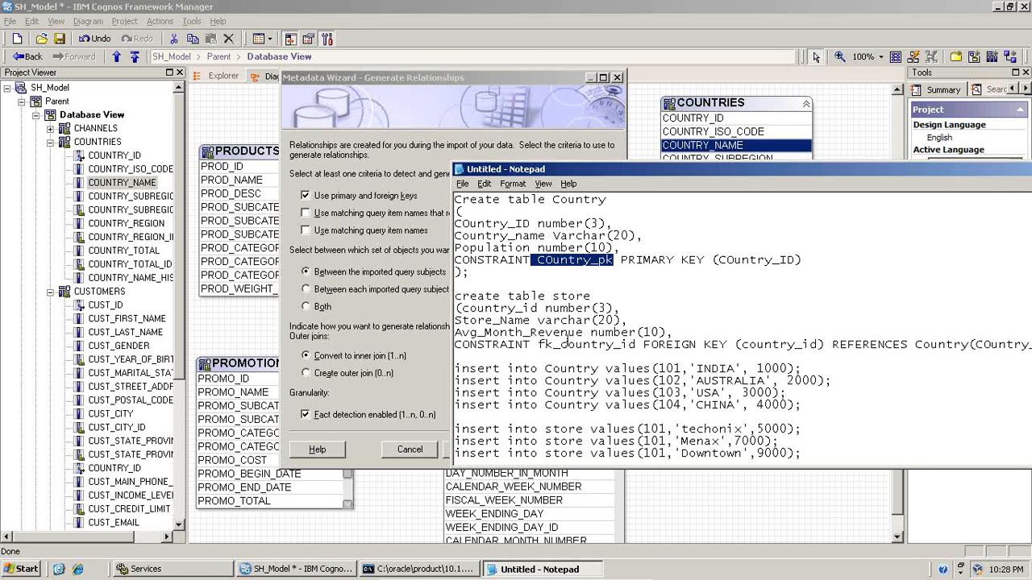
{"action": "left_click_drag", "start_coordinate": [747, 346], "coordinate": [818, 346]}
{"action": "left_click_drag", "start_coordinate": [595, 296], "coordinate": [553, 296]}
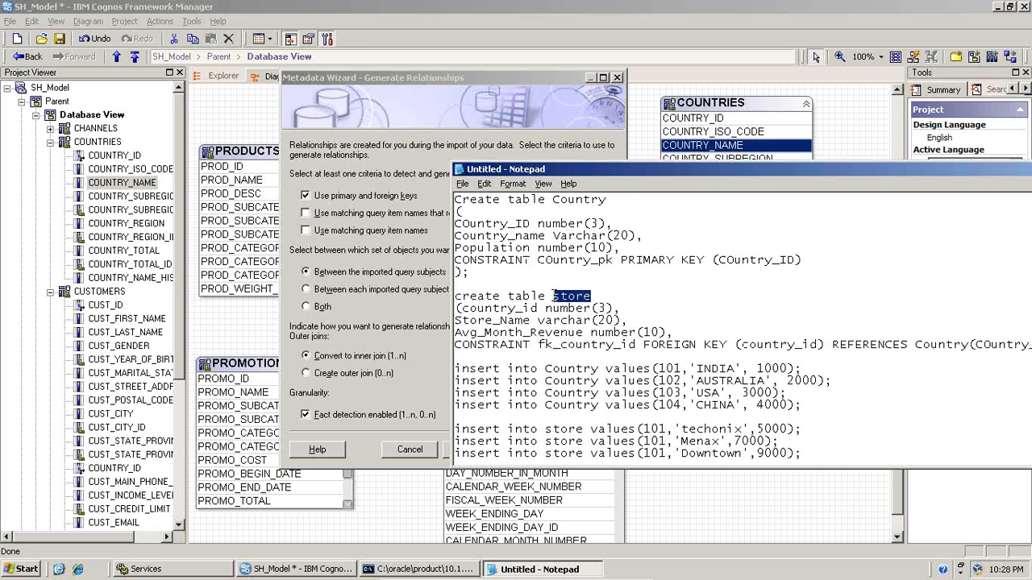
{"action": "left_click", "coordinate": [539, 128]}
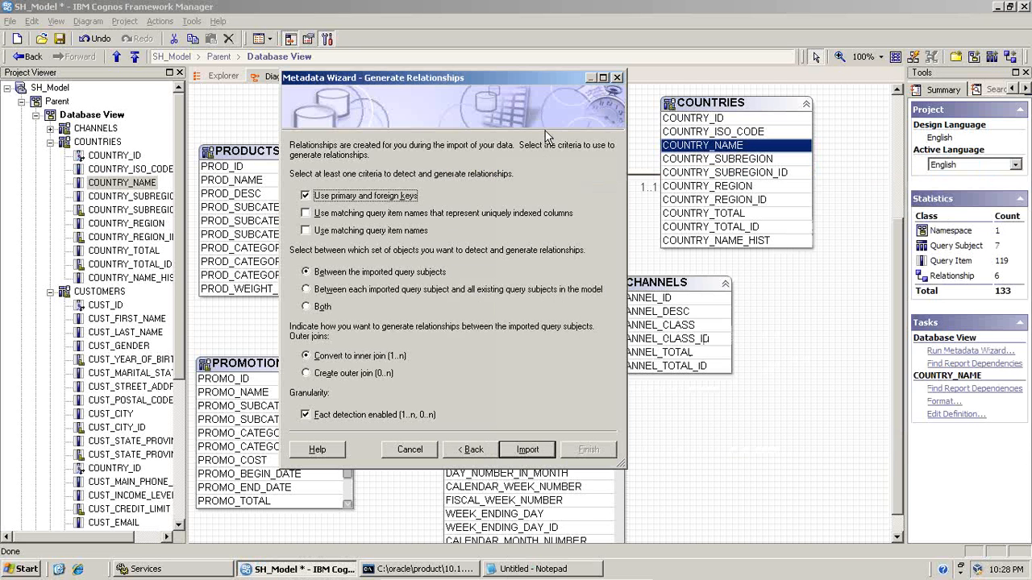
Import the selected tables with relationships based on primary and foreign keys, and finish the metadata wizard
{"action": "left_click", "coordinate": [540, 447]}
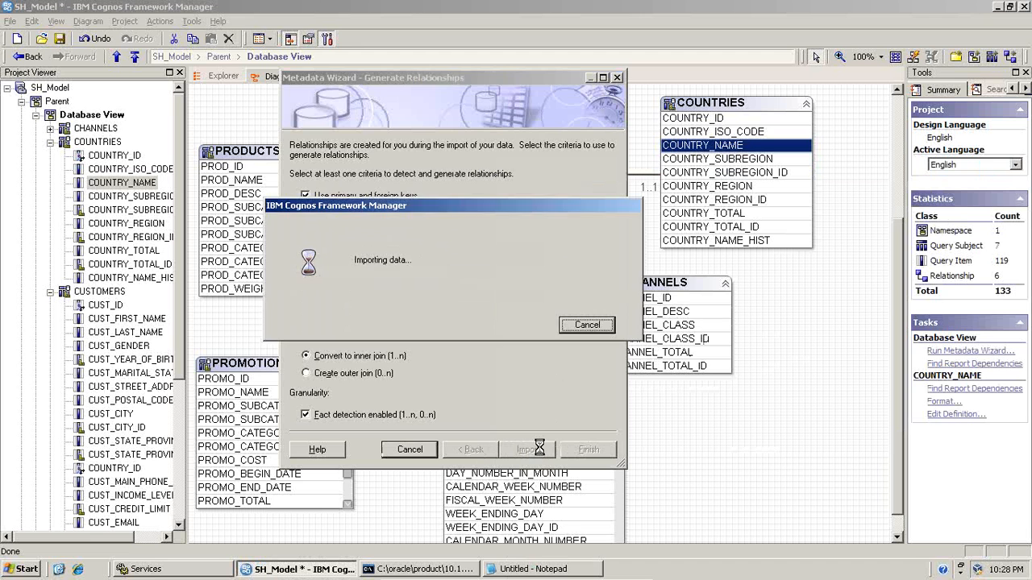
{"action": "left_click", "coordinate": [580, 450]}
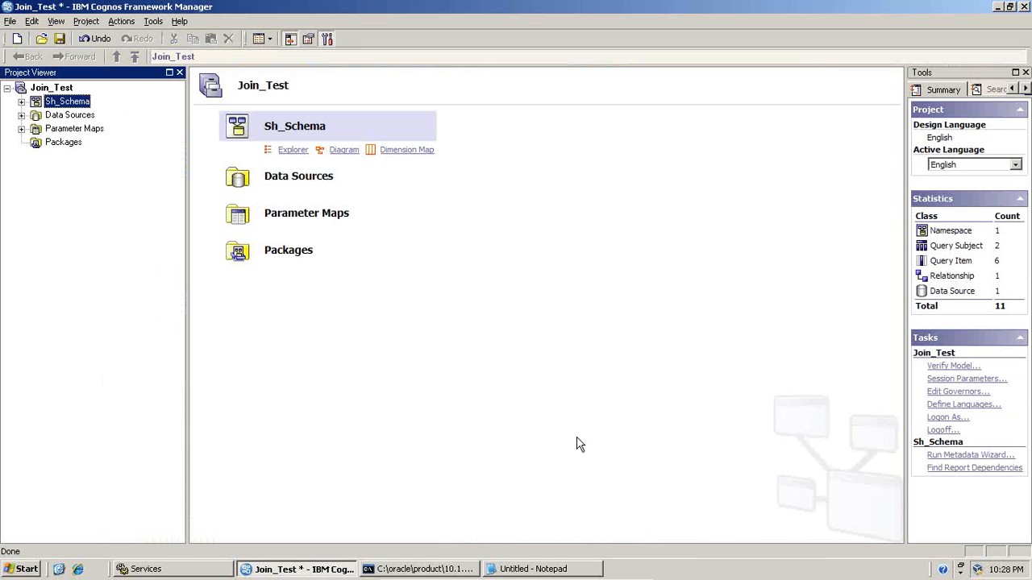
Open the Sh_Schema diagram and move the STORE and COUNTRY query subjects apart so their relationship line is clear
{"action": "left_click", "coordinate": [343, 150]}
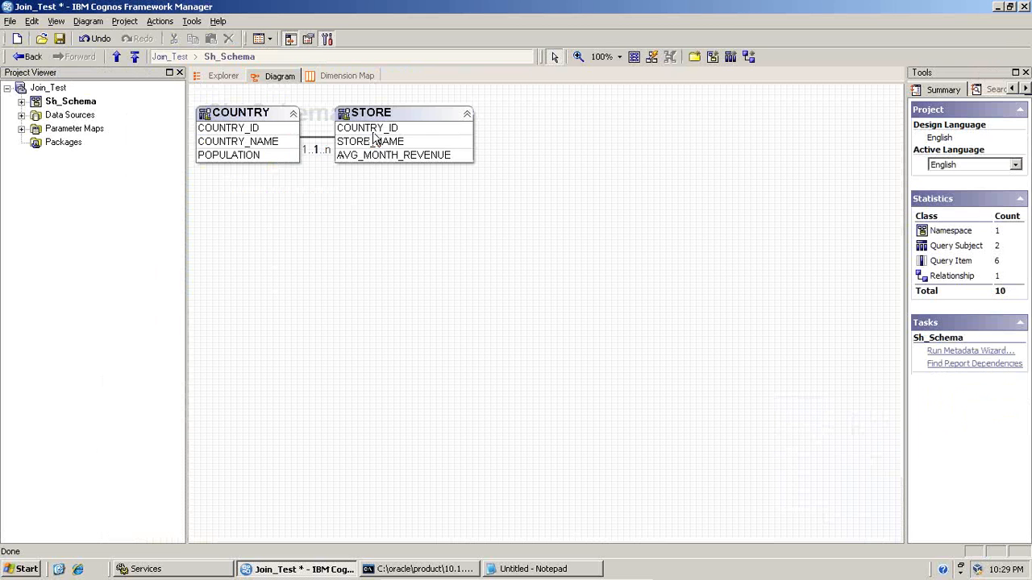
{"action": "left_click_drag", "start_coordinate": [387, 125], "coordinate": [535, 138]}
{"action": "left_click_drag", "start_coordinate": [251, 119], "coordinate": [315, 133]}
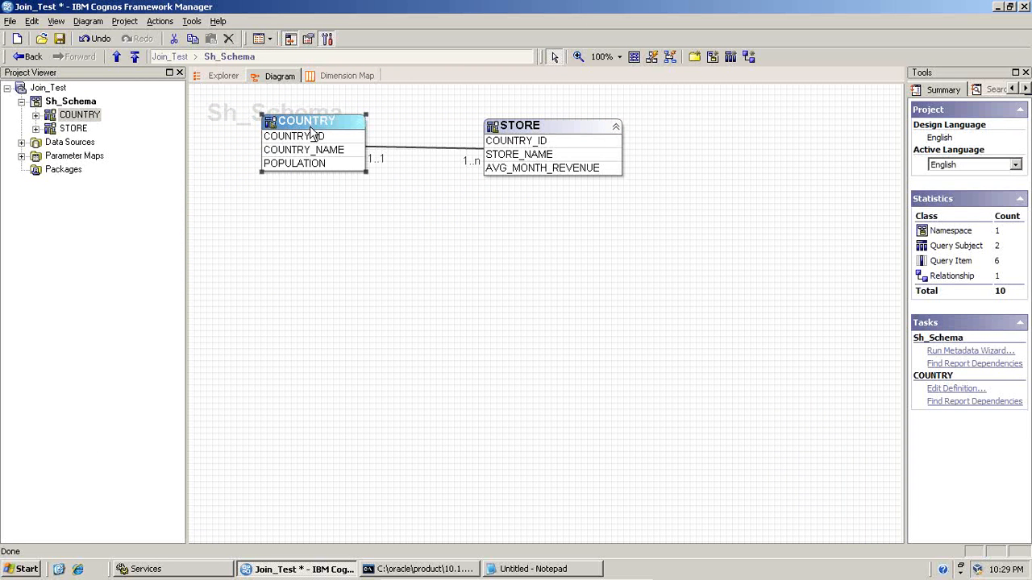
Examine COUNTRY_NAME and STORE_NAME and the relationship definition between COUNTRY and STORE, leaving the definition unchanged
{"action": "left_click", "coordinate": [339, 157]}
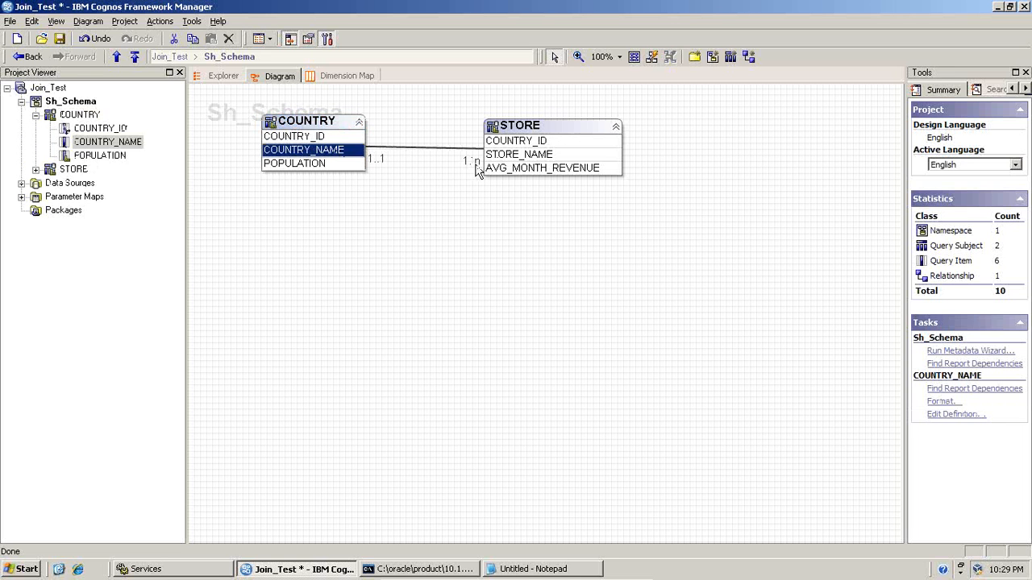
{"action": "left_click", "coordinate": [544, 156]}
{"action": "left_click", "coordinate": [328, 155]}
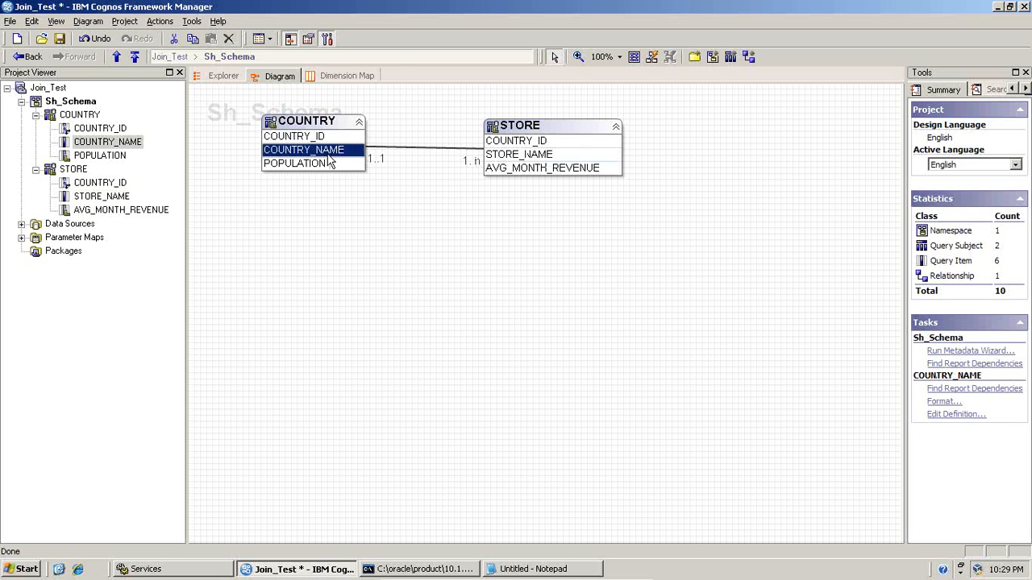
{"action": "left_click", "coordinate": [516, 156]}
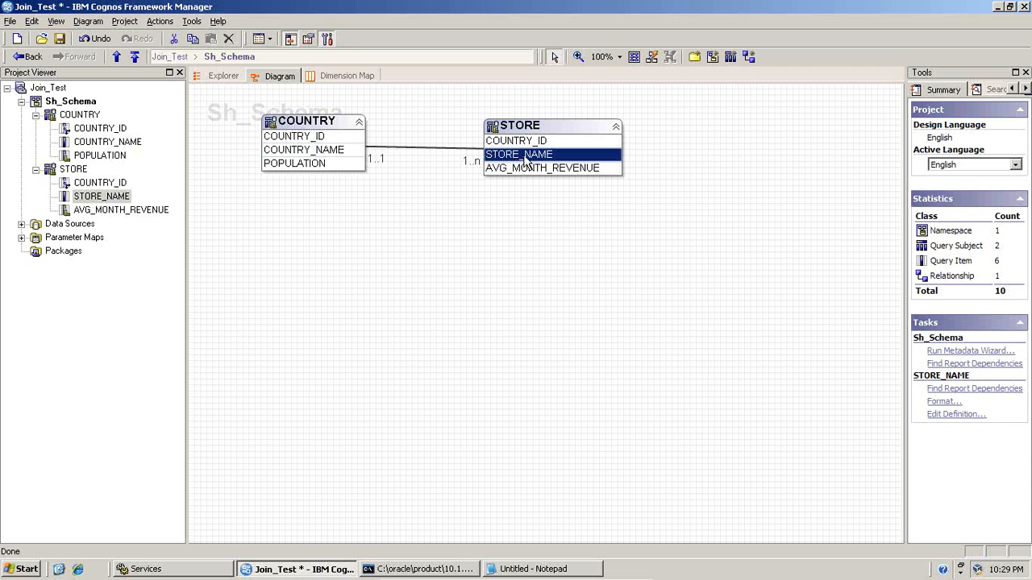
{"action": "double_click", "coordinate": [425, 153]}
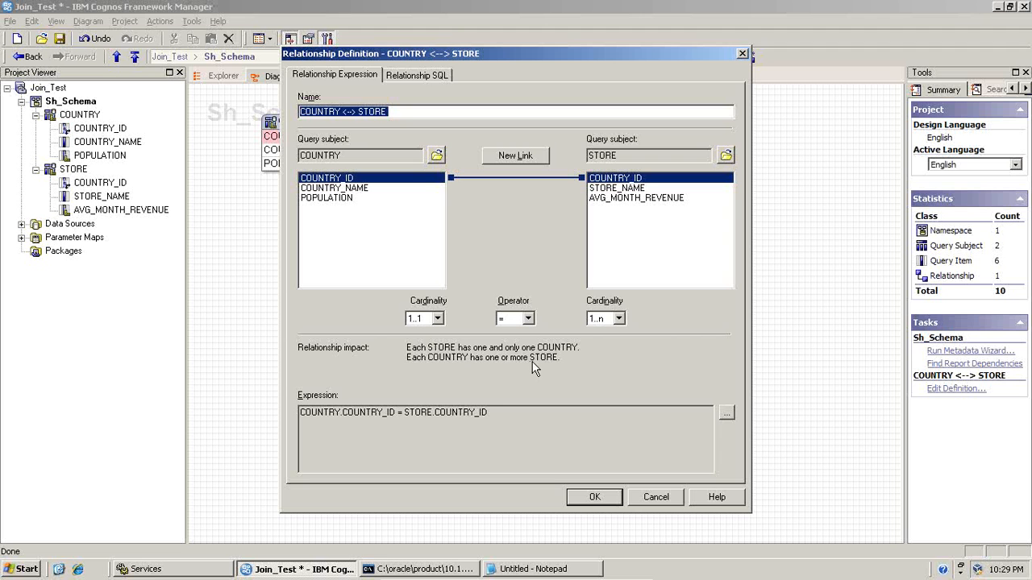
{"action": "left_click", "coordinate": [655, 497]}
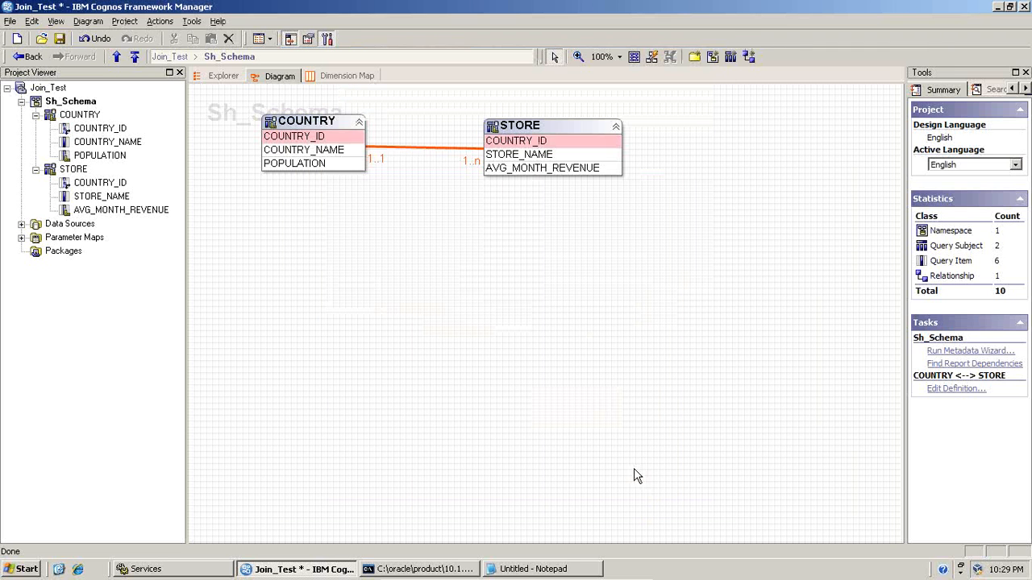
Test COUNTRY_NAME together with STORE_NAME, running the sample with Auto Sum enabled
{"action": "left_click", "coordinate": [336, 152]}
{"action": "left_click", "coordinate": [497, 157], "text": "ctrl"}
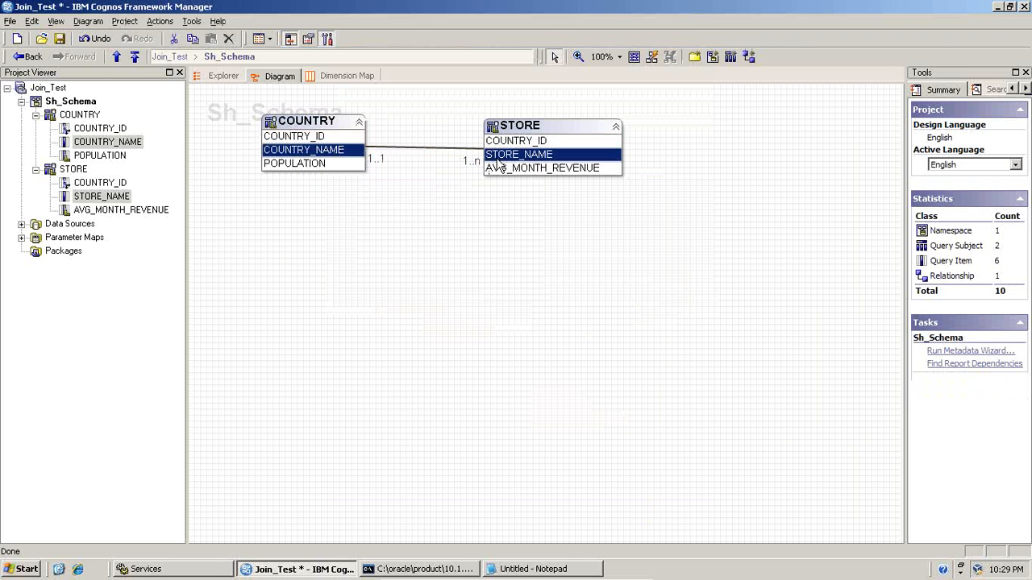
{"action": "right_click", "coordinate": [507, 155]}
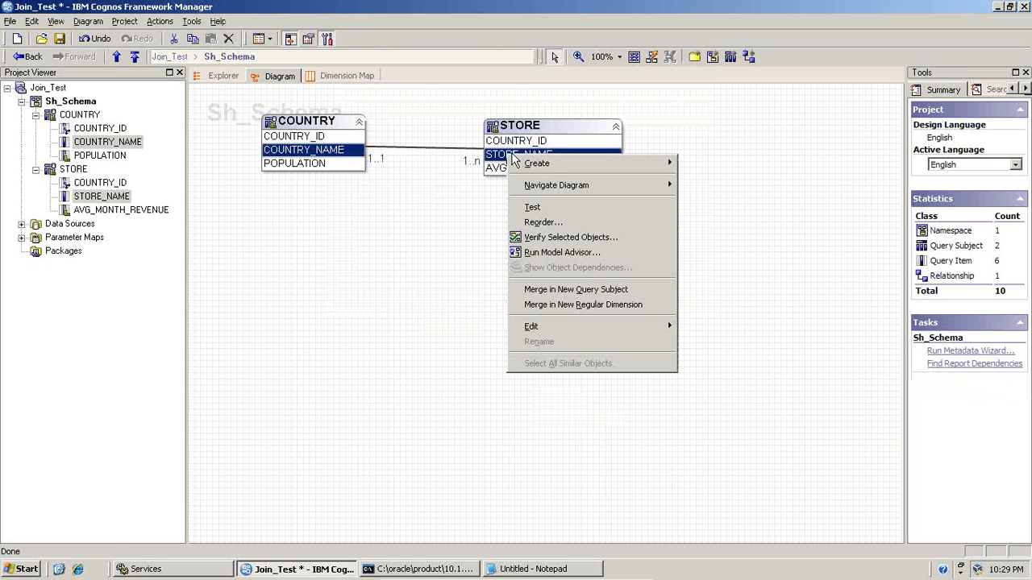
{"action": "left_click", "coordinate": [532, 208]}
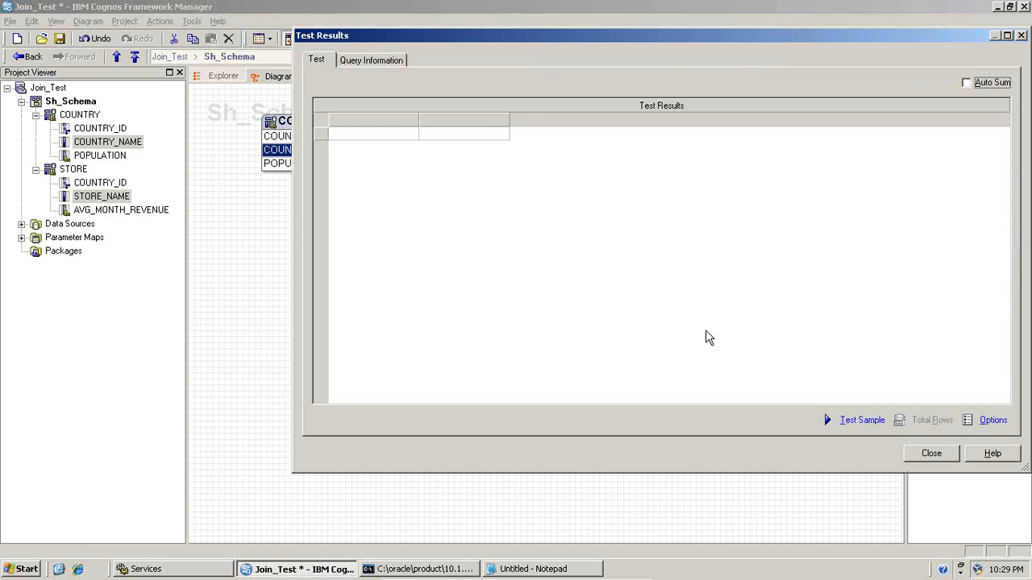
{"action": "left_click", "coordinate": [990, 83]}
{"action": "left_click", "coordinate": [861, 419]}
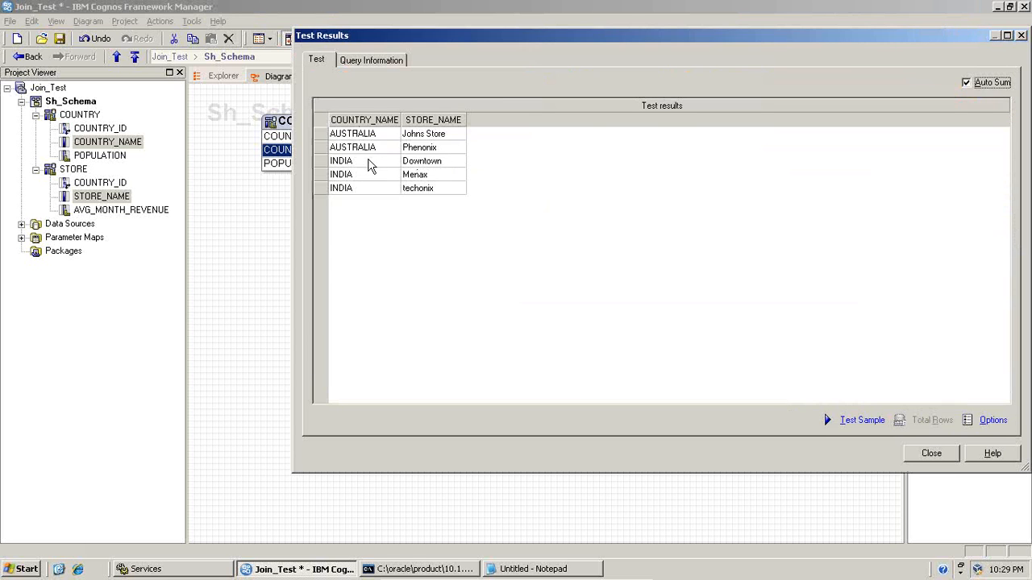
Compare the test results with the country and store table rows listed in the SQL*Plus window
{"action": "left_click_drag", "start_coordinate": [516, 38], "coordinate": [331, 0]}
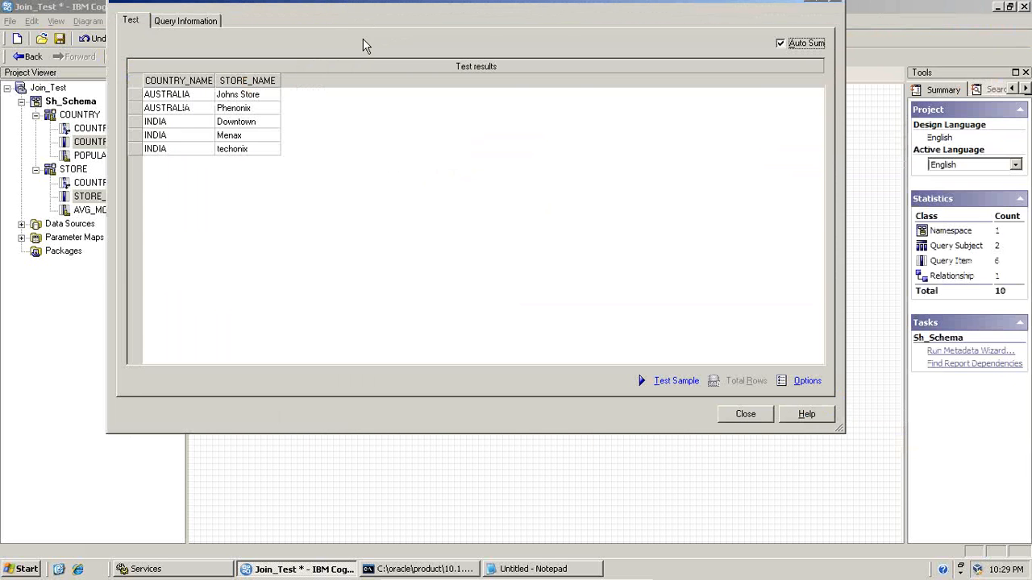
{"action": "left_click", "coordinate": [427, 568]}
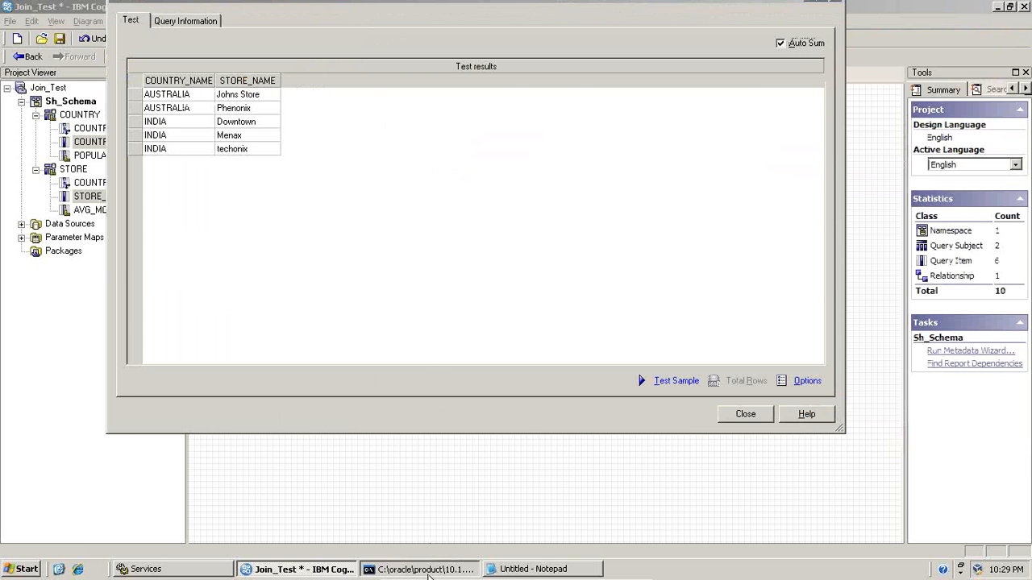
{"action": "left_click_drag", "start_coordinate": [303, 29], "coordinate": [539, 155]}
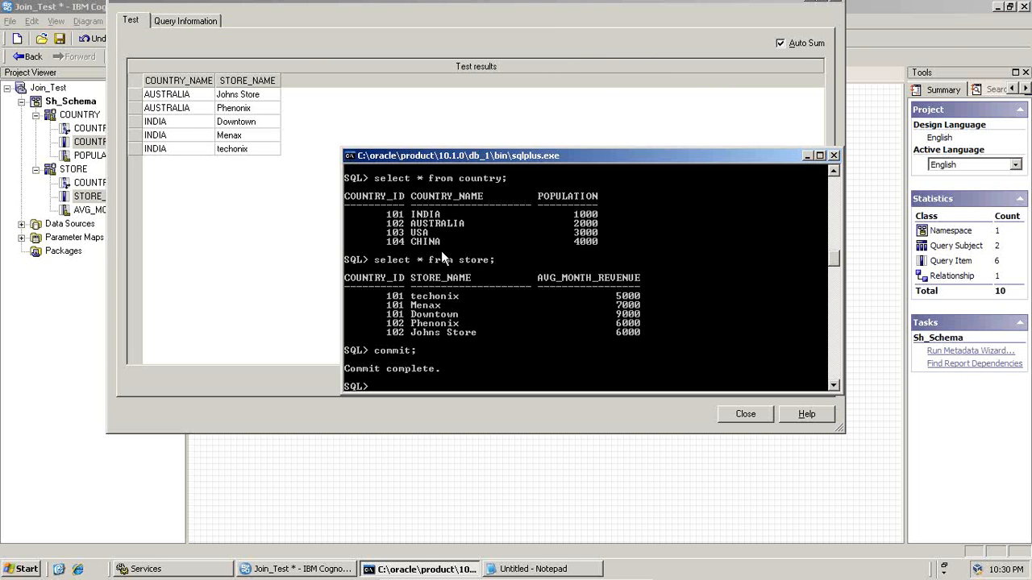
{"action": "left_click", "coordinate": [305, 23]}
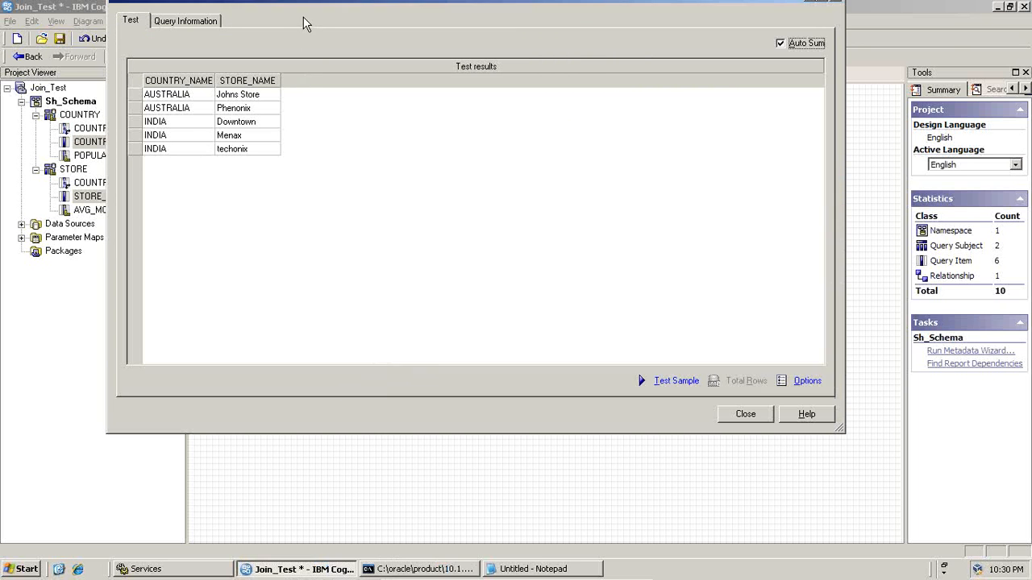
Show the query information of the test and copy the complete Native SQL statement
{"action": "left_click", "coordinate": [203, 26]}
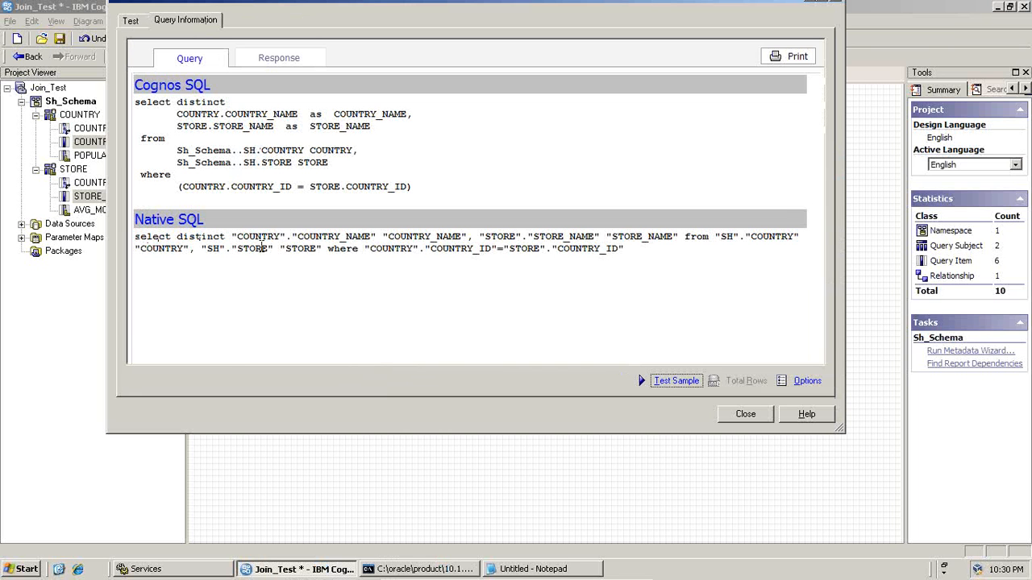
{"action": "left_click_drag", "start_coordinate": [495, 246], "coordinate": [500, 248]}
{"action": "left_click_drag", "start_coordinate": [626, 248], "coordinate": [136, 235]}
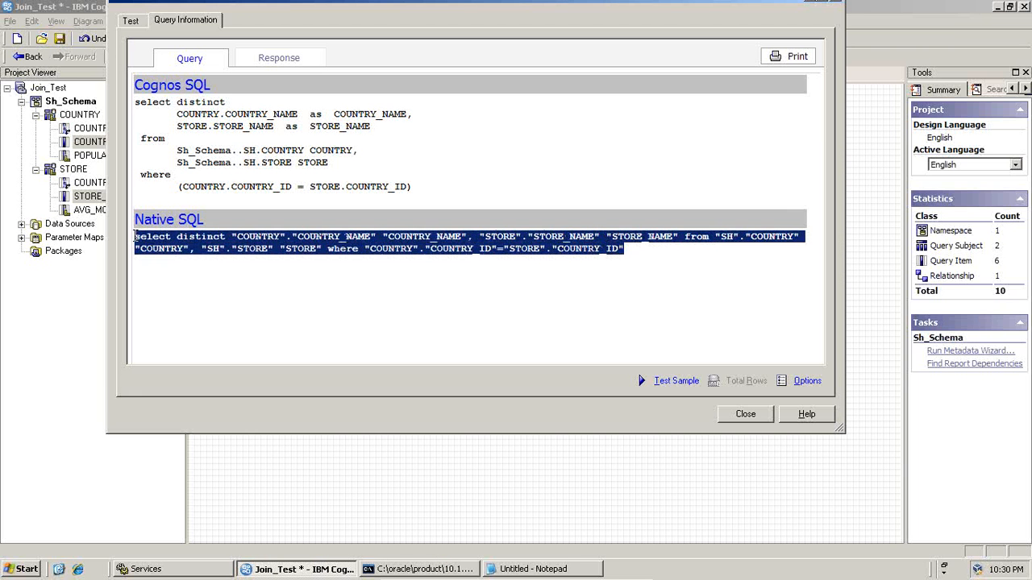
{"action": "left_click", "coordinate": [147, 242]}
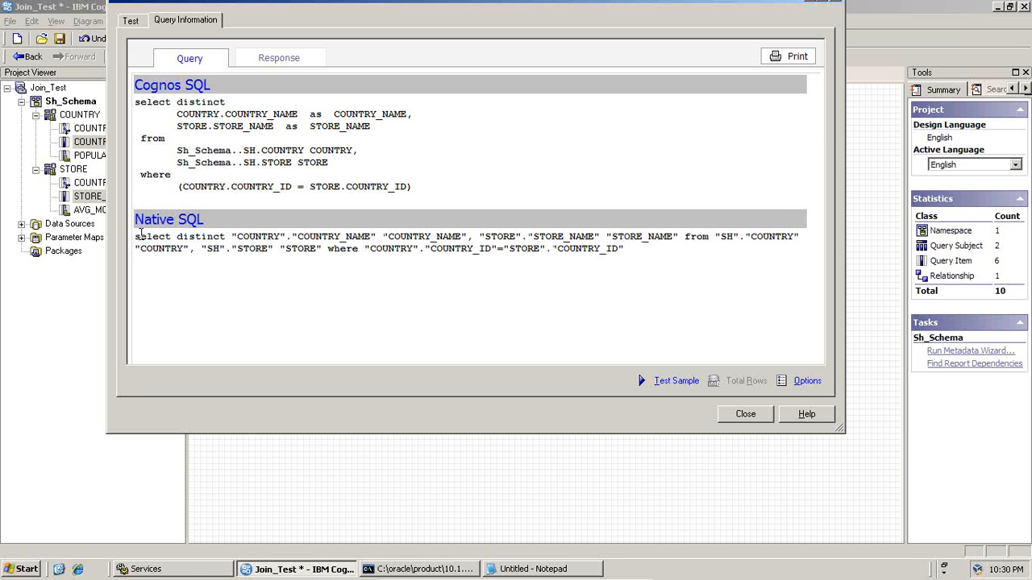
{"action": "left_click_drag", "start_coordinate": [137, 234], "coordinate": [640, 256]}
{"action": "right_click", "coordinate": [562, 253]}
{"action": "left_click", "coordinate": [571, 261]}
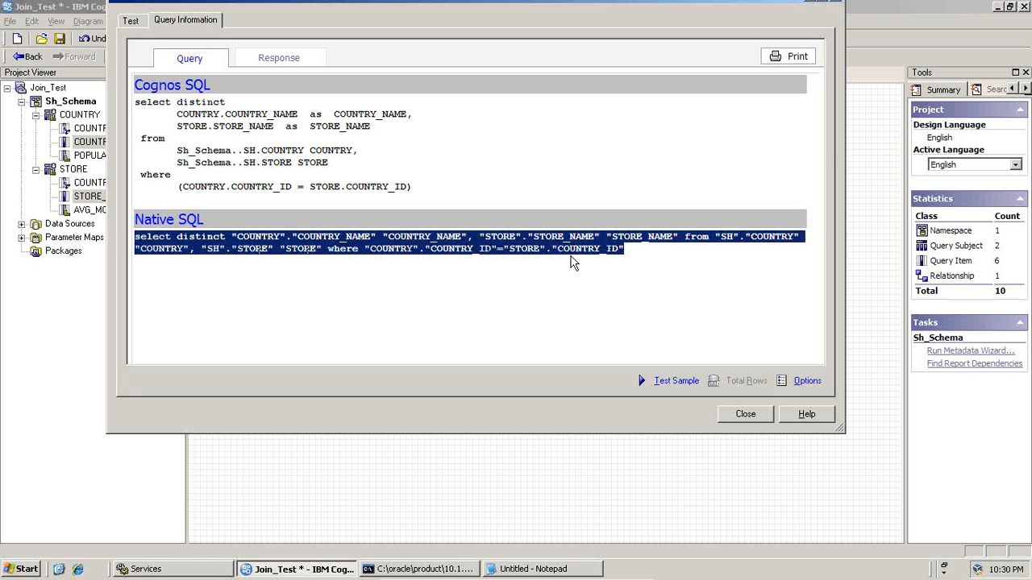
Switch to SQL*Plus, paste the copied Native SQL statement and run it with a closing semicolon
{"action": "left_click", "coordinate": [432, 570]}
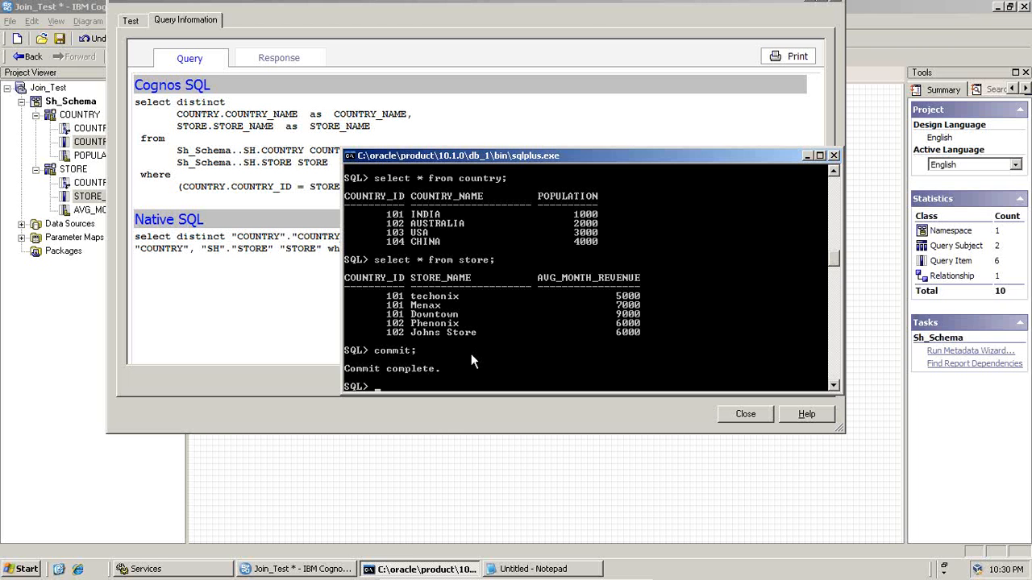
{"action": "left_click", "coordinate": [350, 156]}
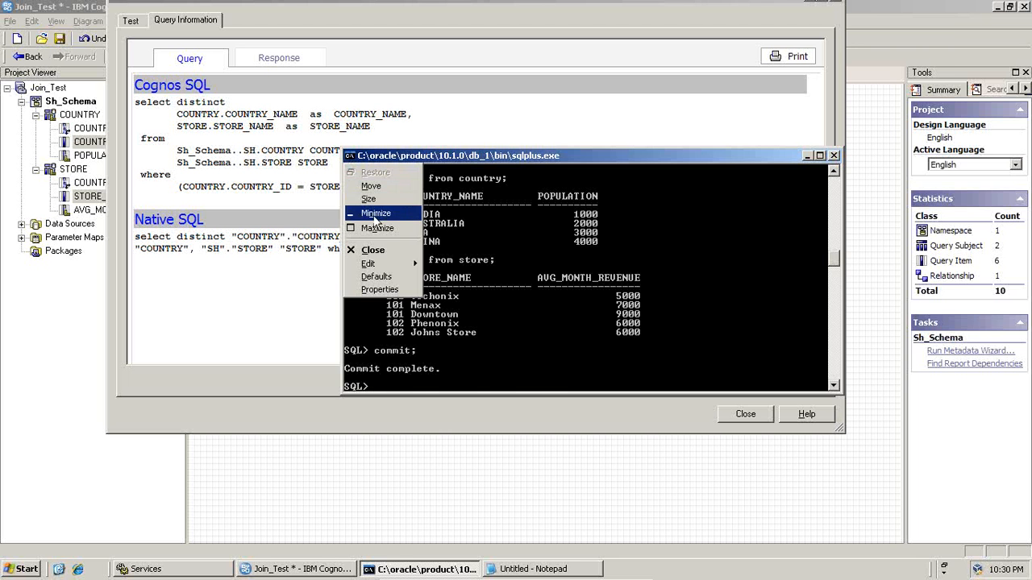
{"action": "mouse_move", "coordinate": [385, 266]}
{"action": "left_click", "coordinate": [444, 289]}
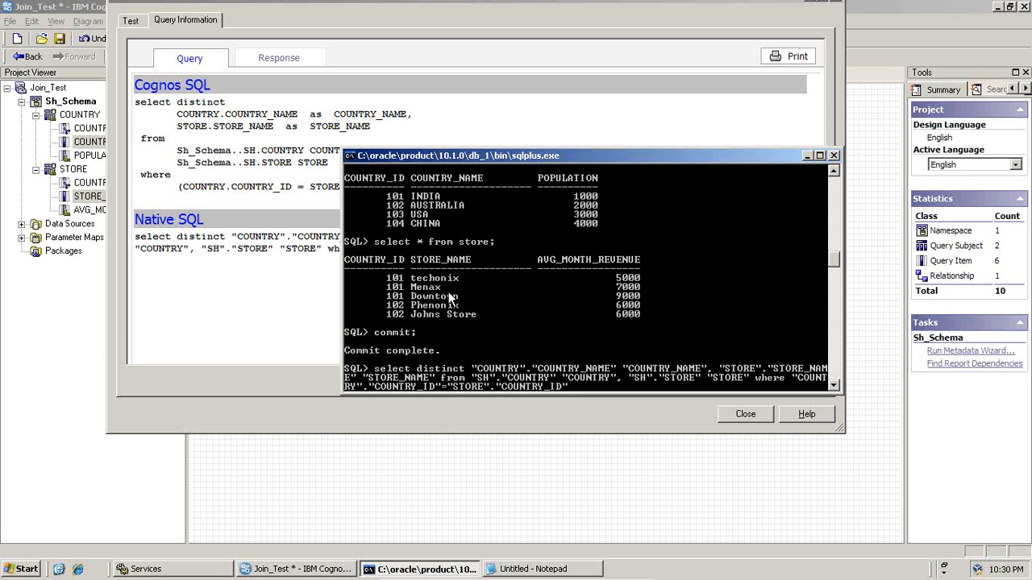
{"action": "key", "text": "Return"}
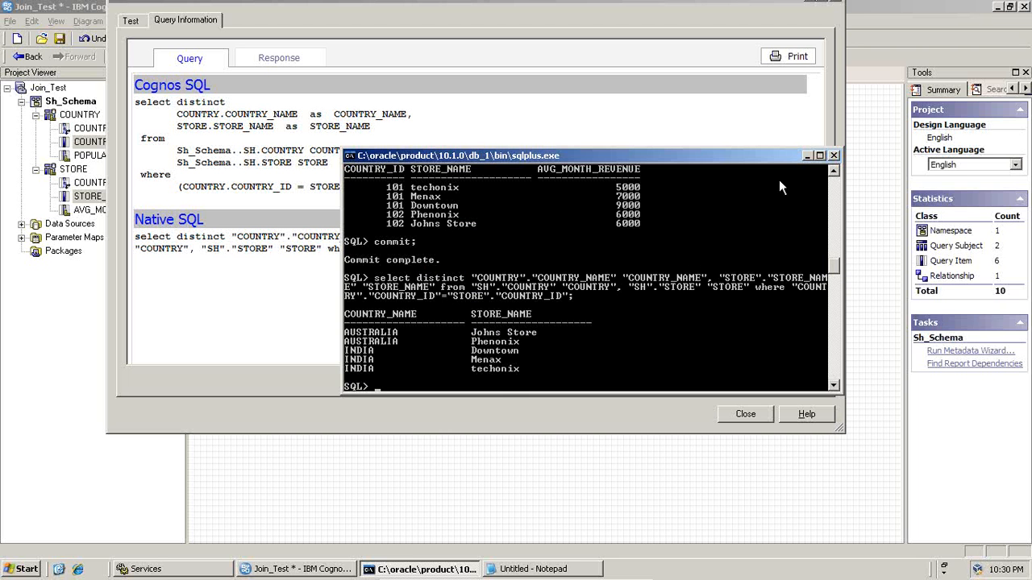
Compare the query output with the country and store rows in SQL*Plus, and close the test results
{"action": "left_click", "coordinate": [833, 172]}
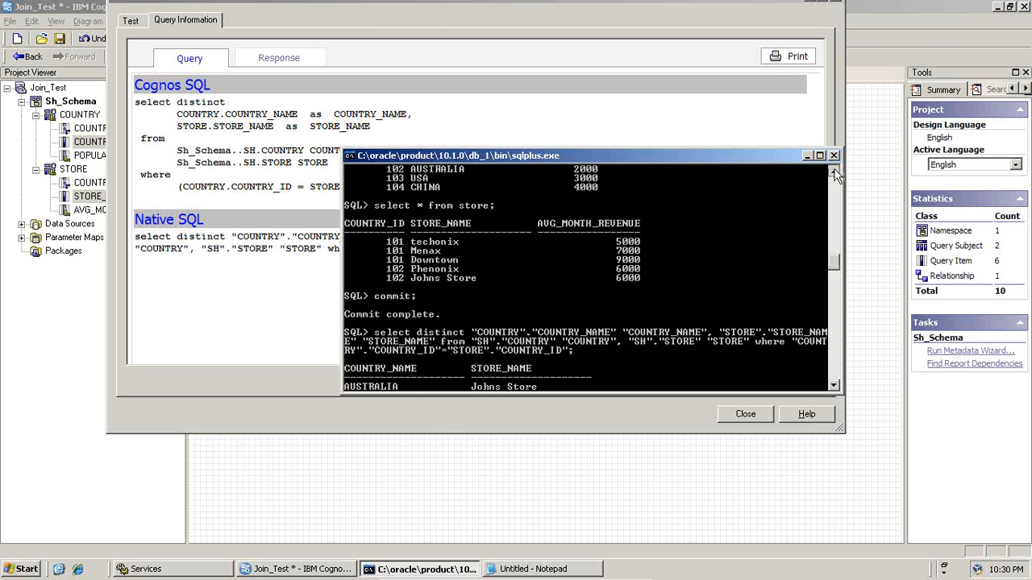
{"action": "left_click", "coordinate": [833, 172]}
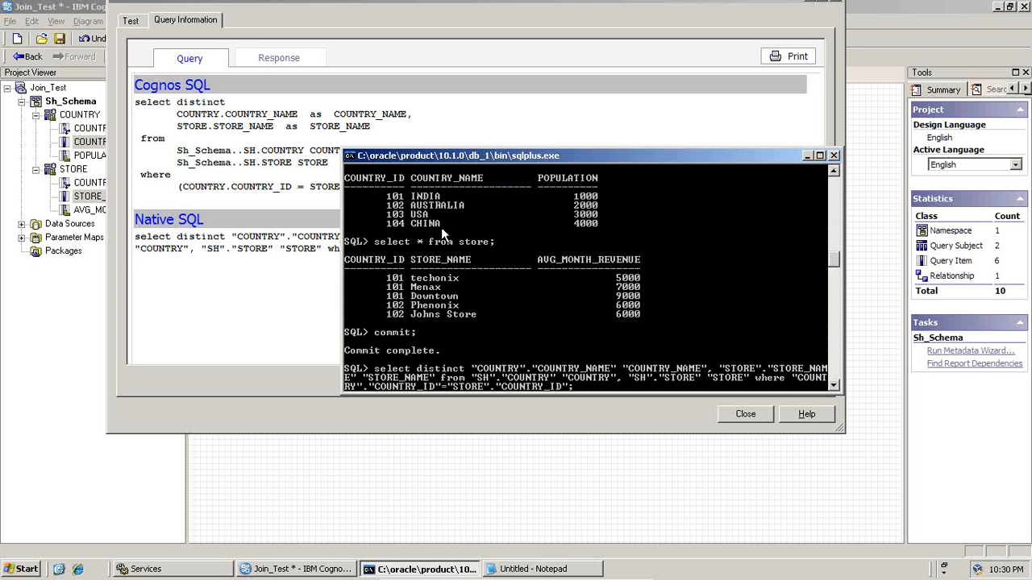
{"action": "left_click", "coordinate": [729, 394]}
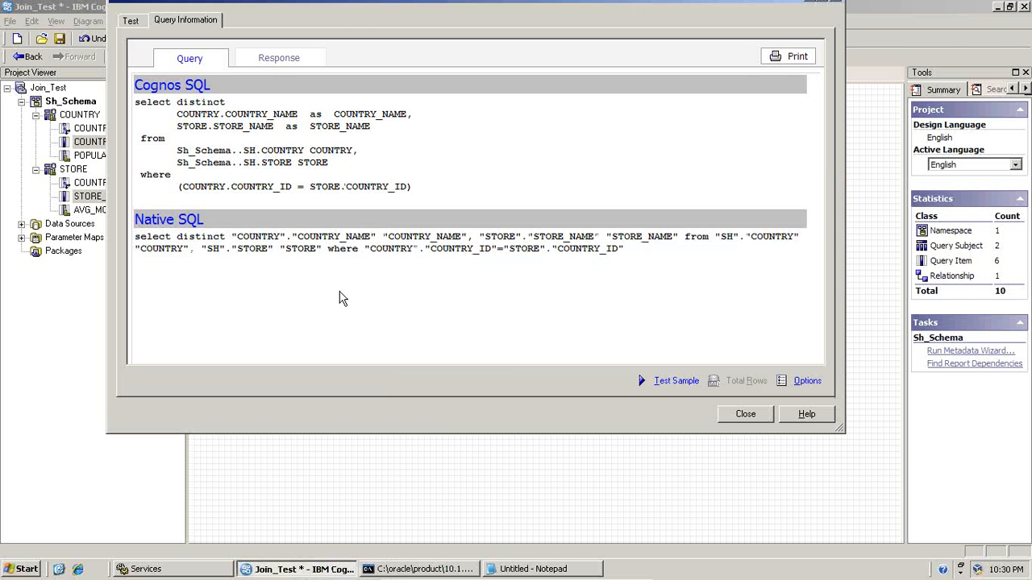
{"action": "left_click", "coordinate": [743, 415]}
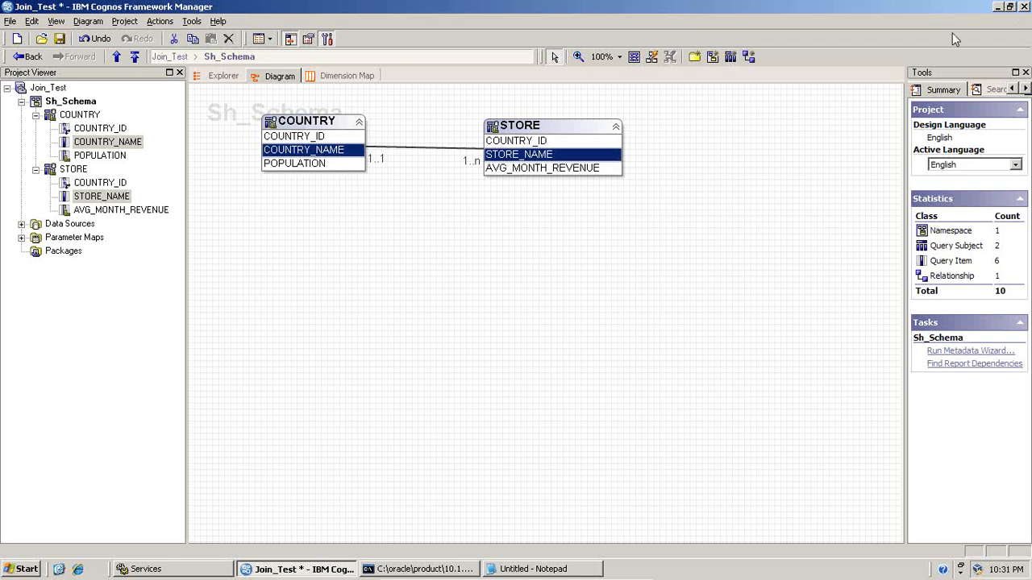
Switch to Notepad, paste the copied notes on allowed joins and put the Inner (Equi) Join note on its own line
{"action": "key", "text": "alt+Tab"}
{"action": "key", "text": "ctrl+v"}
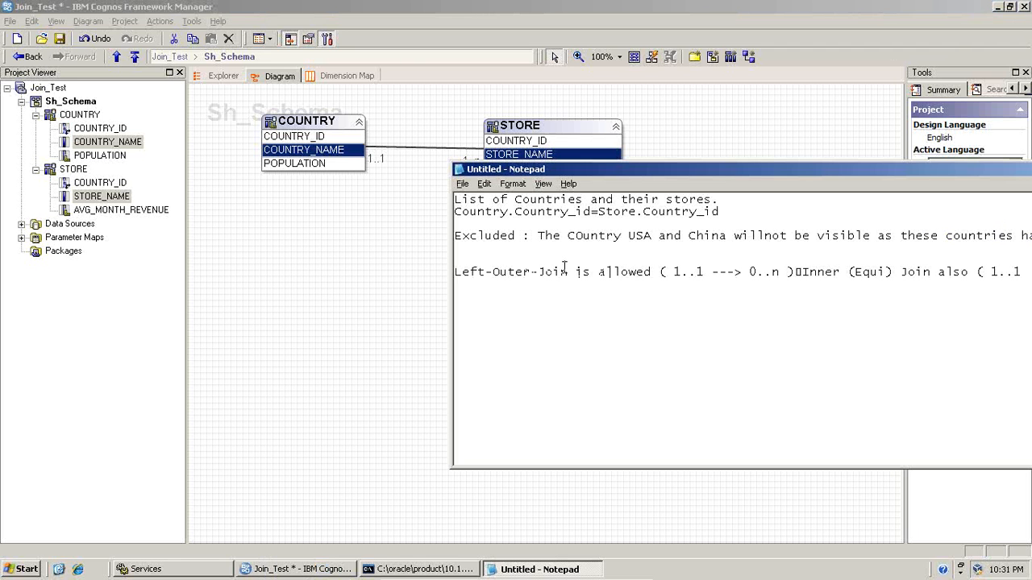
{"action": "left_click_drag", "start_coordinate": [611, 170], "coordinate": [305, 130]}
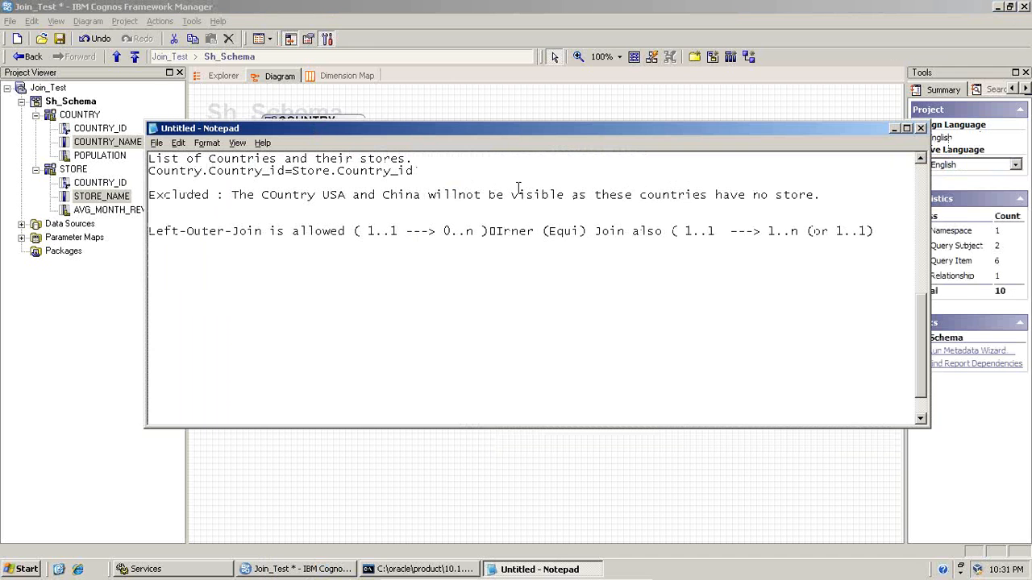
{"action": "left_click", "coordinate": [499, 231]}
{"action": "key", "text": "BackSpace"}
{"action": "key", "text": "Return"}
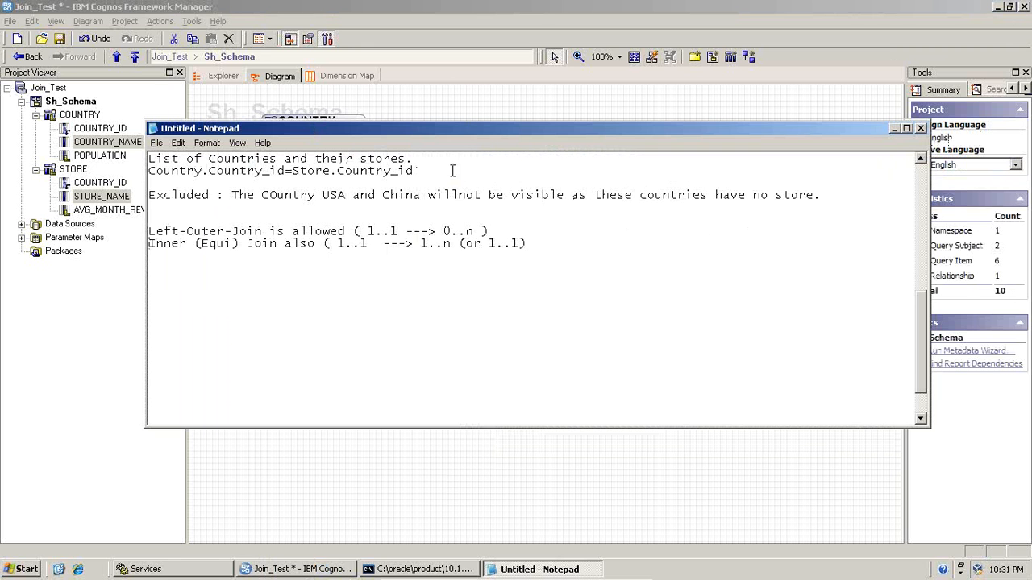
Review the 1..1 and 0..n cardinalities in the Left-Outer-Join note, and return to Framework Manager
{"action": "left_click_drag", "start_coordinate": [474, 232], "coordinate": [442, 231]}
{"action": "left_click_drag", "start_coordinate": [368, 231], "coordinate": [395, 232]}
{"action": "left_click_drag", "start_coordinate": [444, 232], "coordinate": [474, 230]}
{"action": "left_click", "coordinate": [570, 16]}
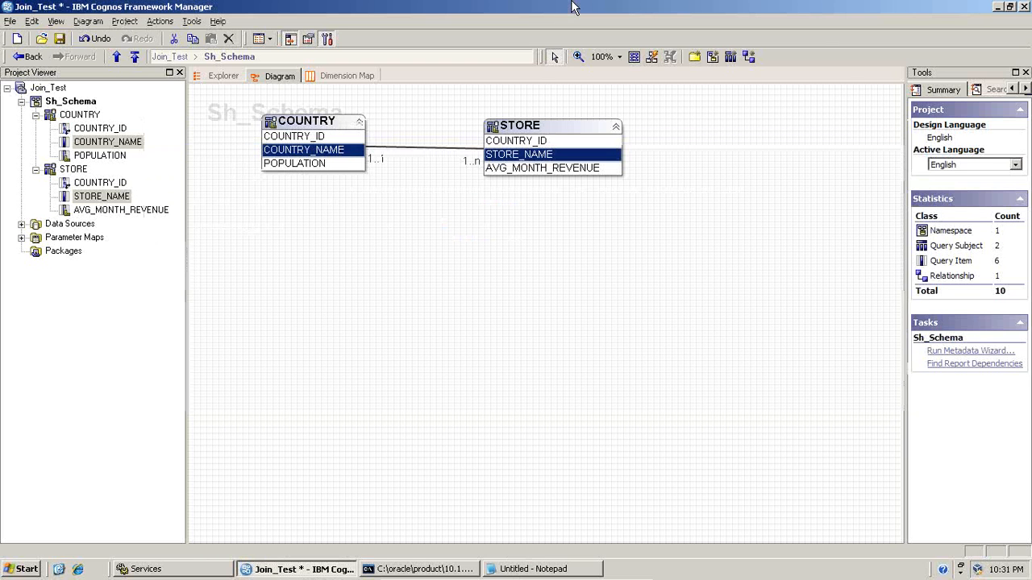
Set the STORE-side cardinality of the COUNTRY <--> STORE relationship to 0..n
{"action": "double_click", "coordinate": [391, 155]}
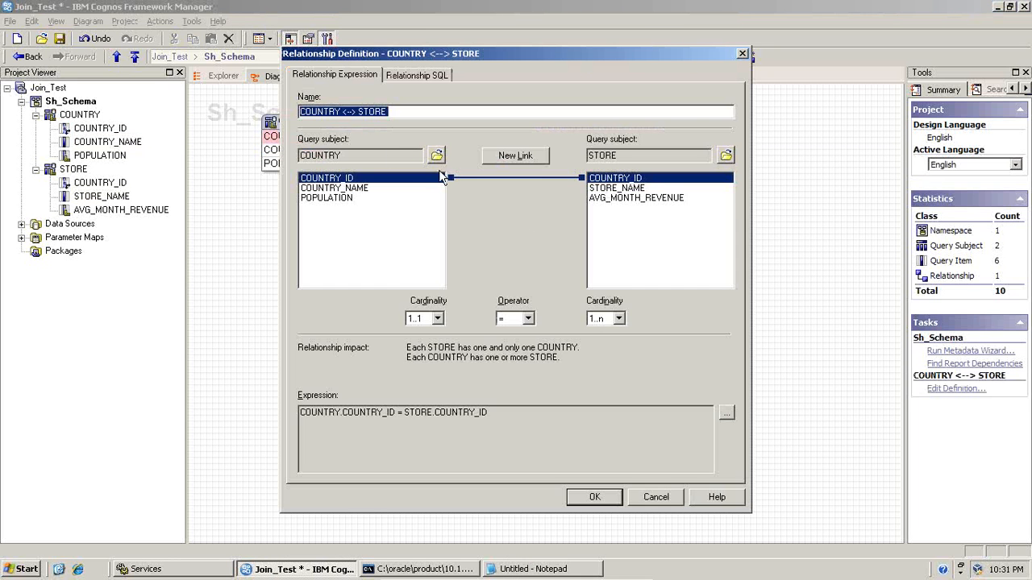
{"action": "left_click", "coordinate": [608, 319]}
{"action": "left_click", "coordinate": [607, 342]}
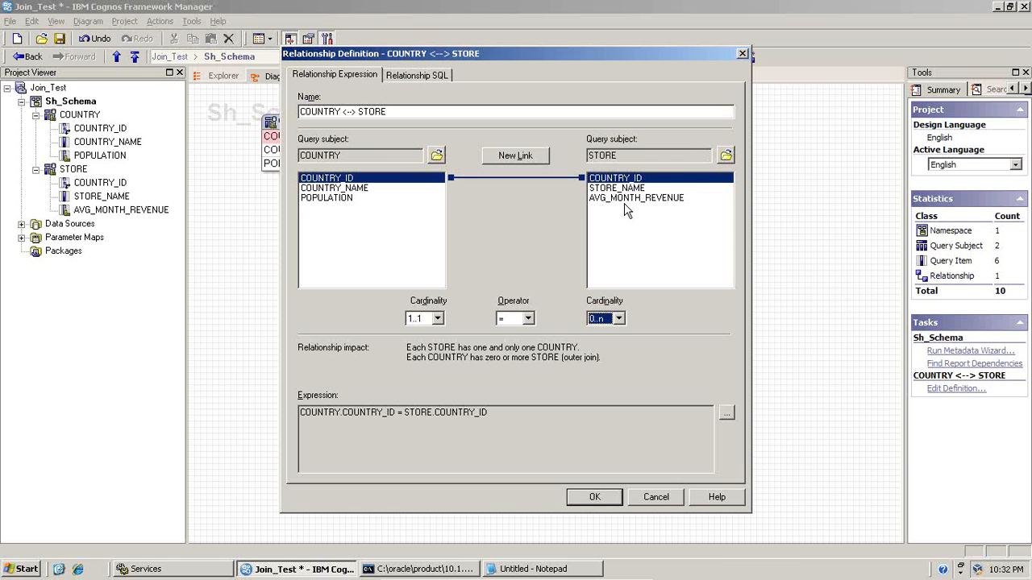
{"action": "left_click", "coordinate": [592, 500]}
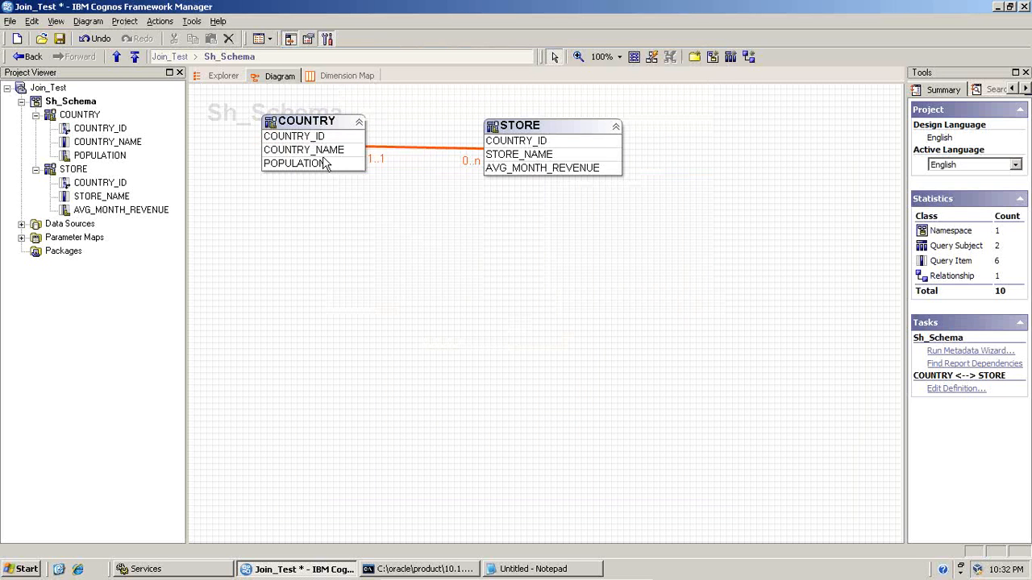
Test COUNTRY_NAME together with STORE_NAME by running a test sample
{"action": "left_click", "coordinate": [325, 151]}
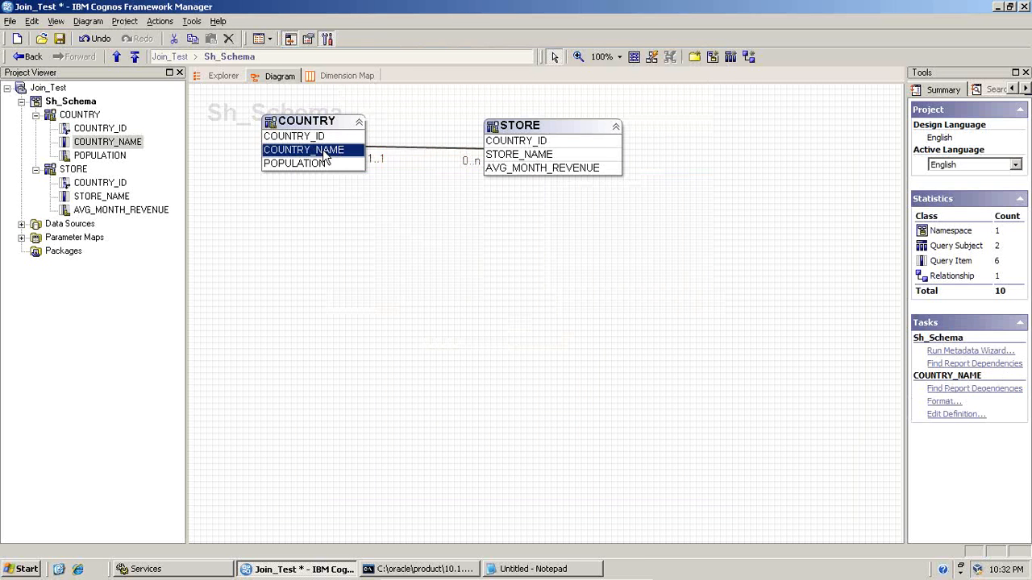
{"action": "left_click", "coordinate": [502, 160], "text": "ctrl"}
{"action": "right_click", "coordinate": [502, 163]}
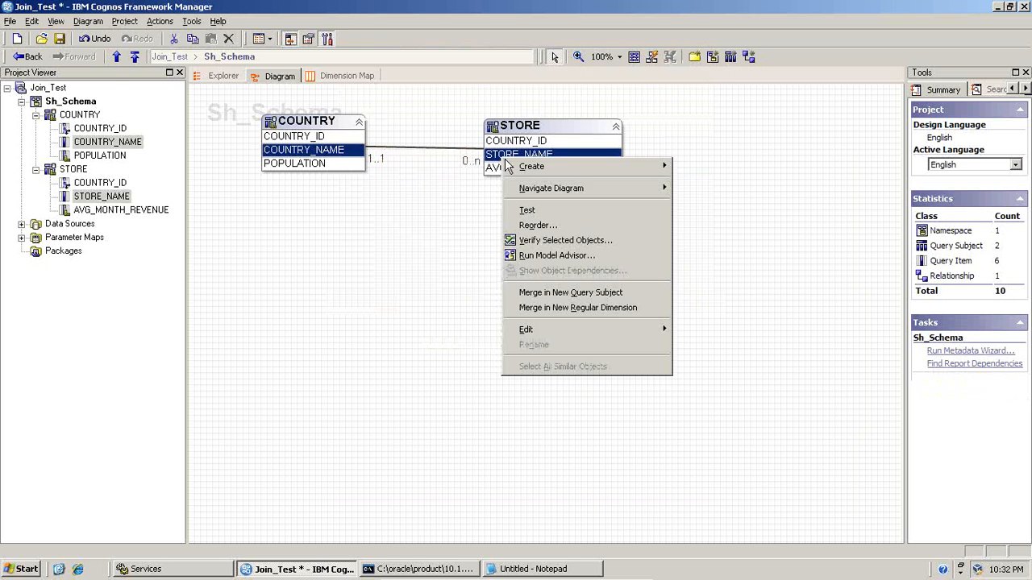
{"action": "left_click", "coordinate": [516, 207]}
{"action": "left_click", "coordinate": [661, 395]}
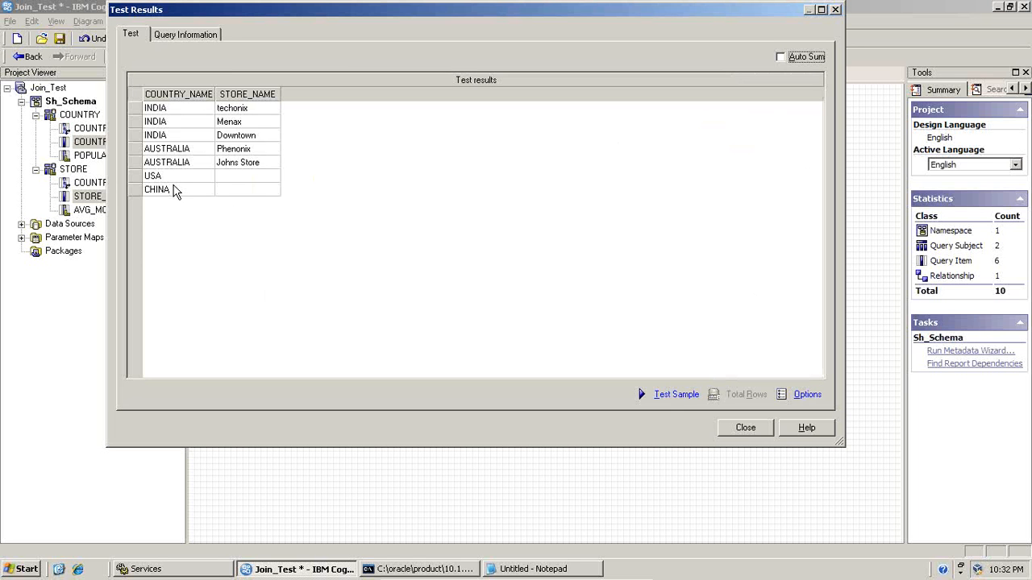
Open Paint and paste the captured image of the test results
{"action": "left_click", "coordinate": [18, 569]}
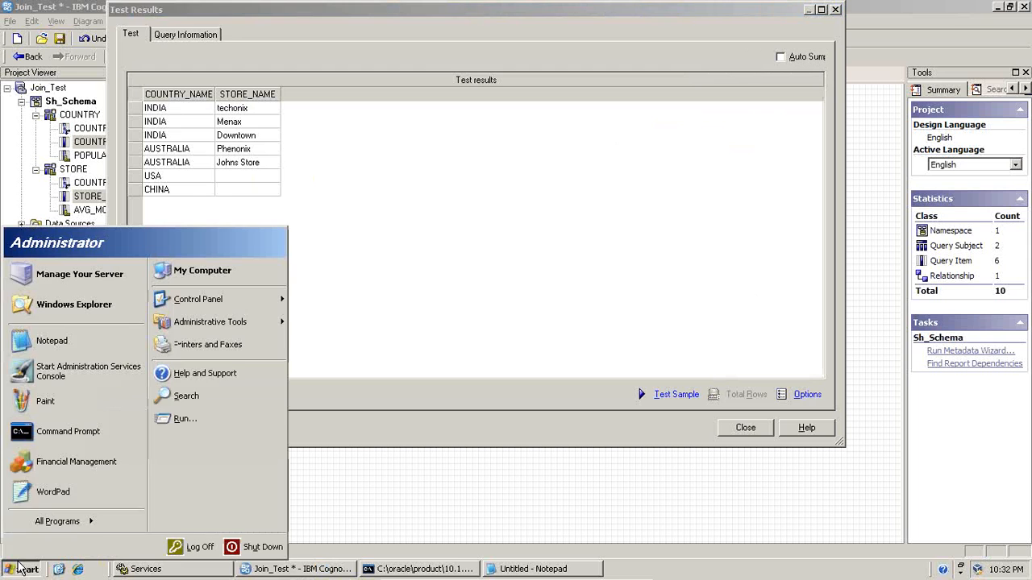
{"action": "left_click", "coordinate": [49, 402]}
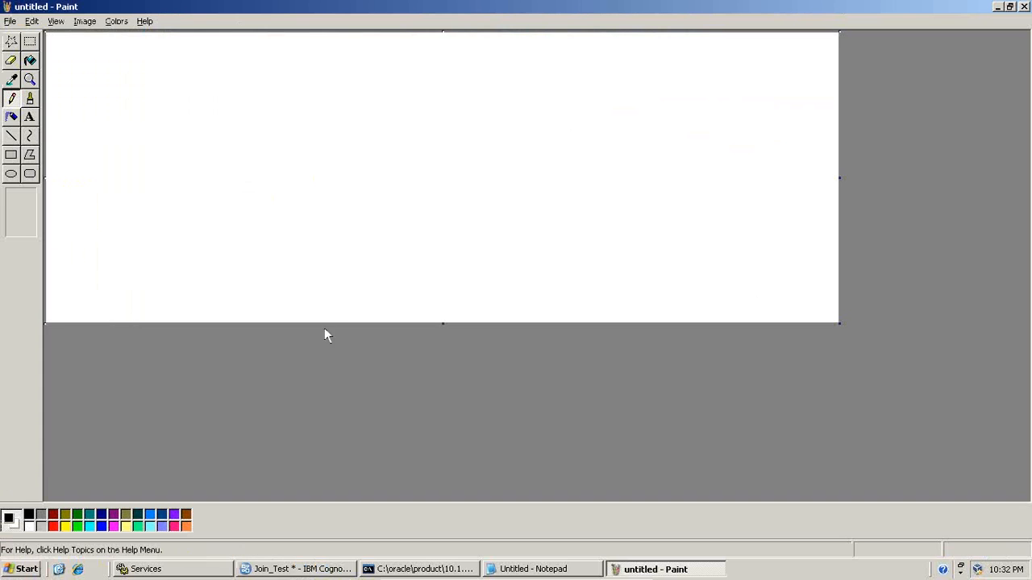
{"action": "key", "text": "ctrl+v"}
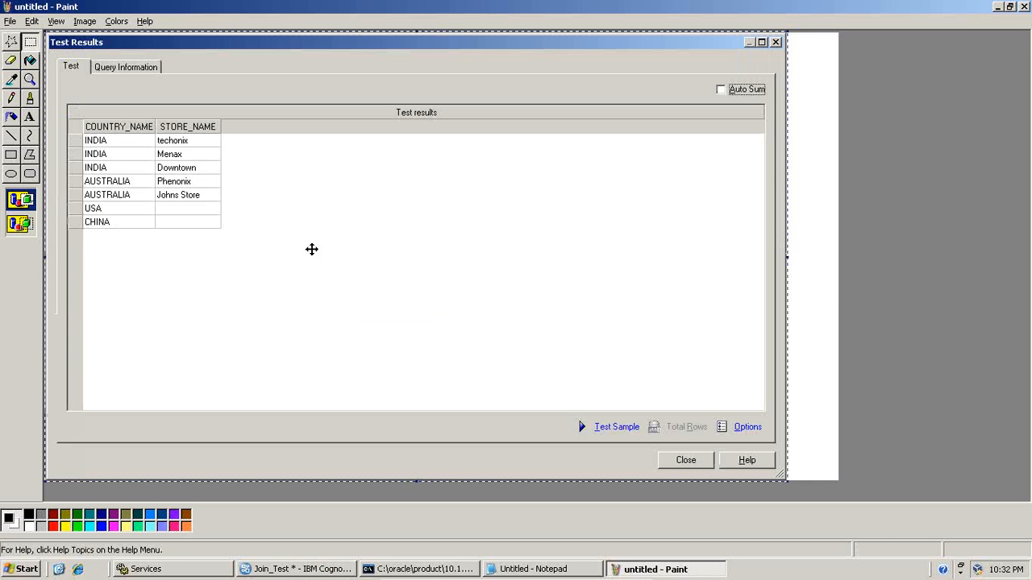
Draw a red rectangle around the USA and CHINA rows in the pasted test results
{"action": "left_click", "coordinate": [11, 154]}
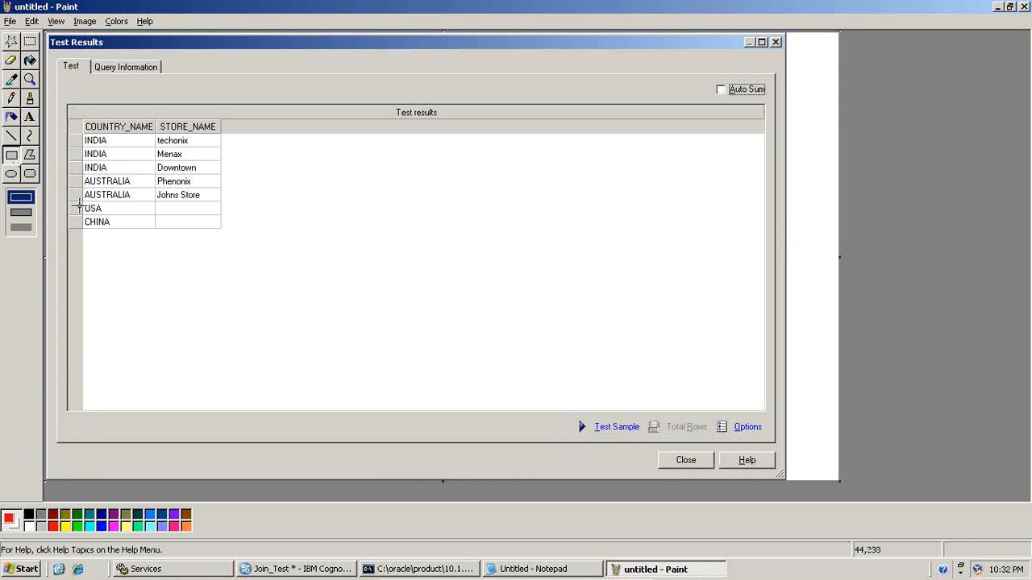
{"action": "left_click_drag", "start_coordinate": [80, 206], "coordinate": [156, 235]}
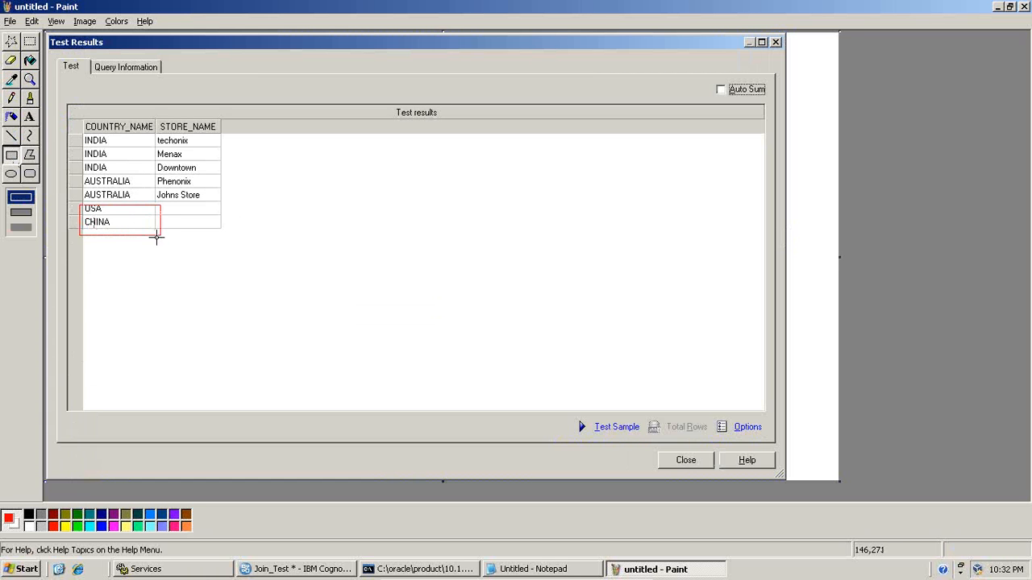
{"action": "key", "text": "Escape"}
{"action": "left_click_drag", "start_coordinate": [83, 205], "coordinate": [222, 231]}
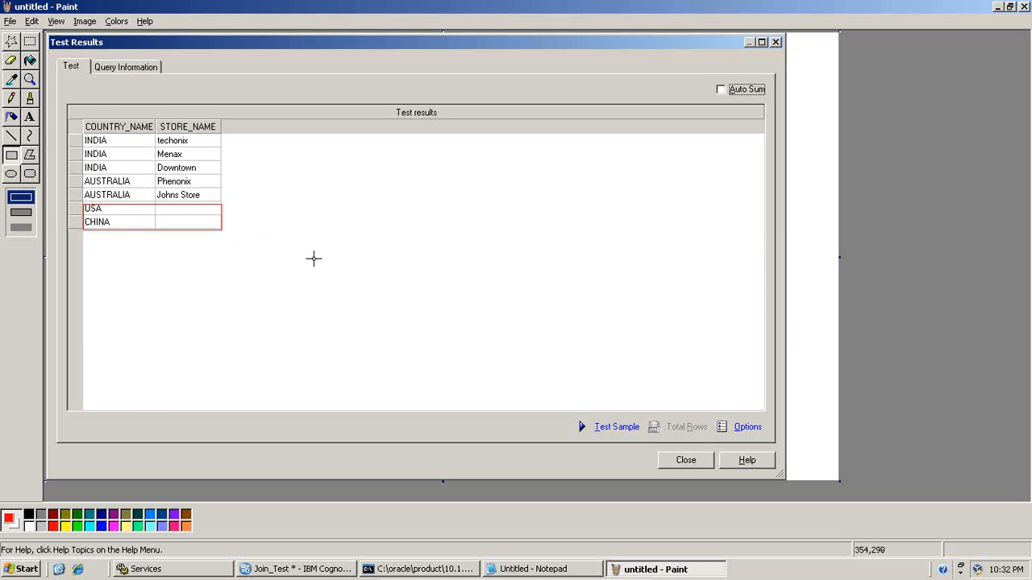
Switch to Framework Manager, show the test's query information and select the complete Native SQL statement
{"action": "key", "text": "alt+Tab"}
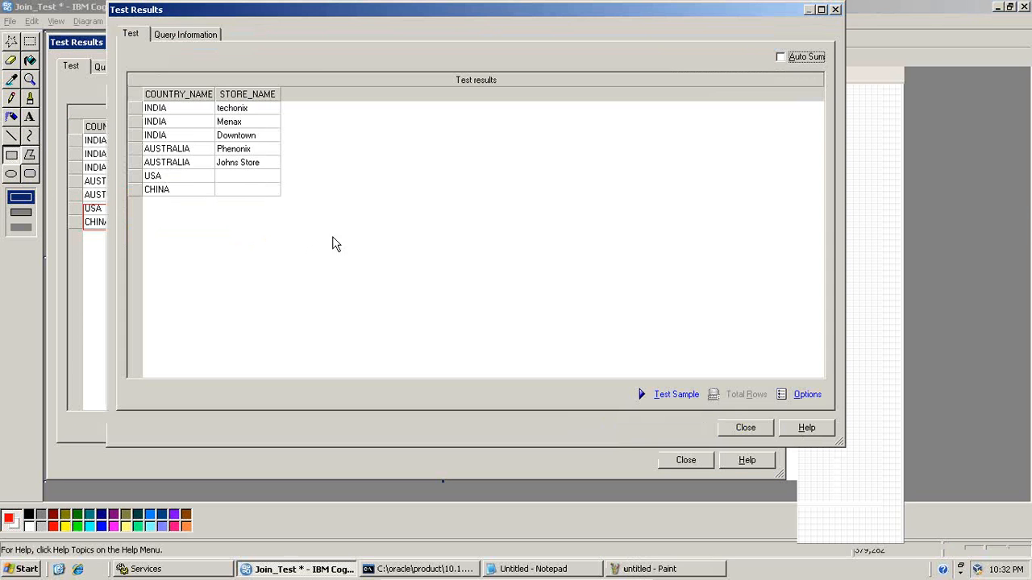
{"action": "left_click", "coordinate": [200, 35]}
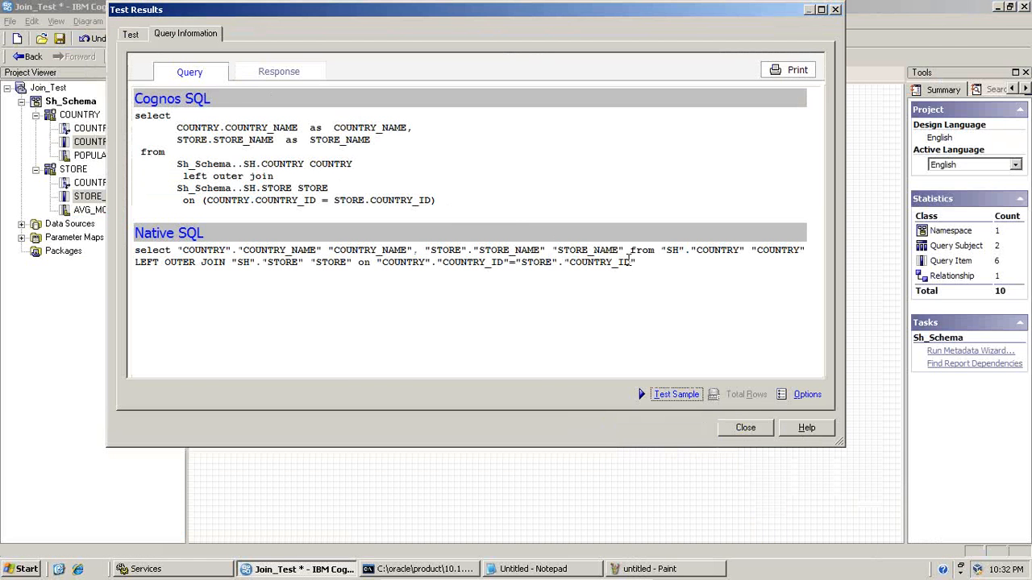
{"action": "left_click_drag", "start_coordinate": [638, 262], "coordinate": [136, 253]}
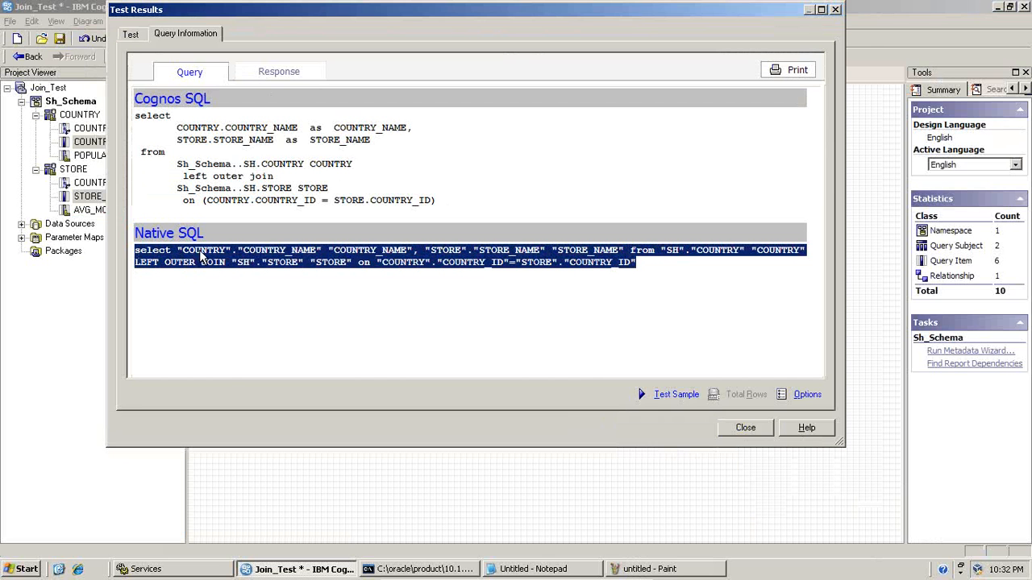
Switch to Paint and add a text box of about 456 x 299 pixels below the marked USA and CHINA rows
{"action": "left_click", "coordinate": [641, 569]}
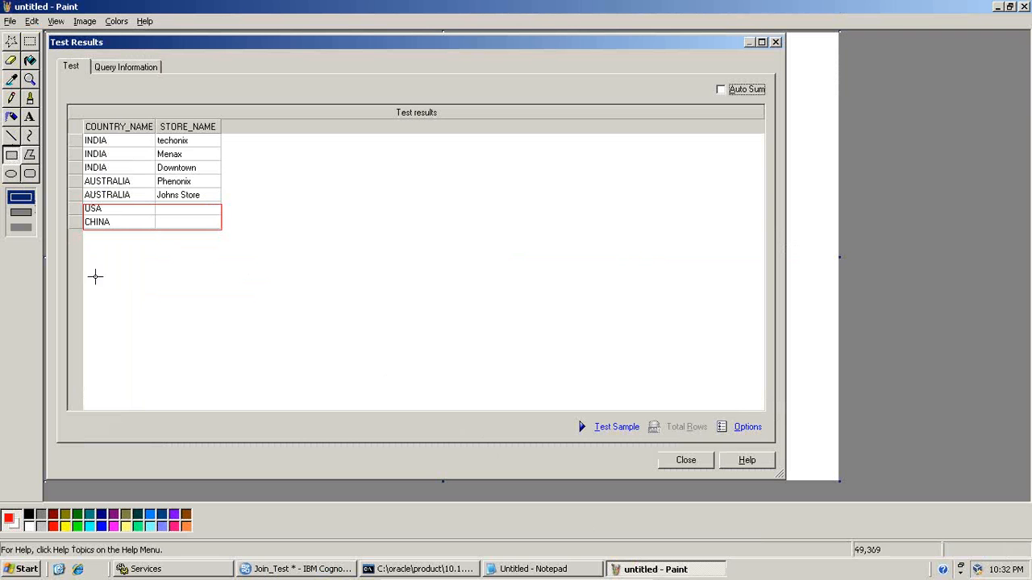
{"action": "left_click", "coordinate": [30, 117]}
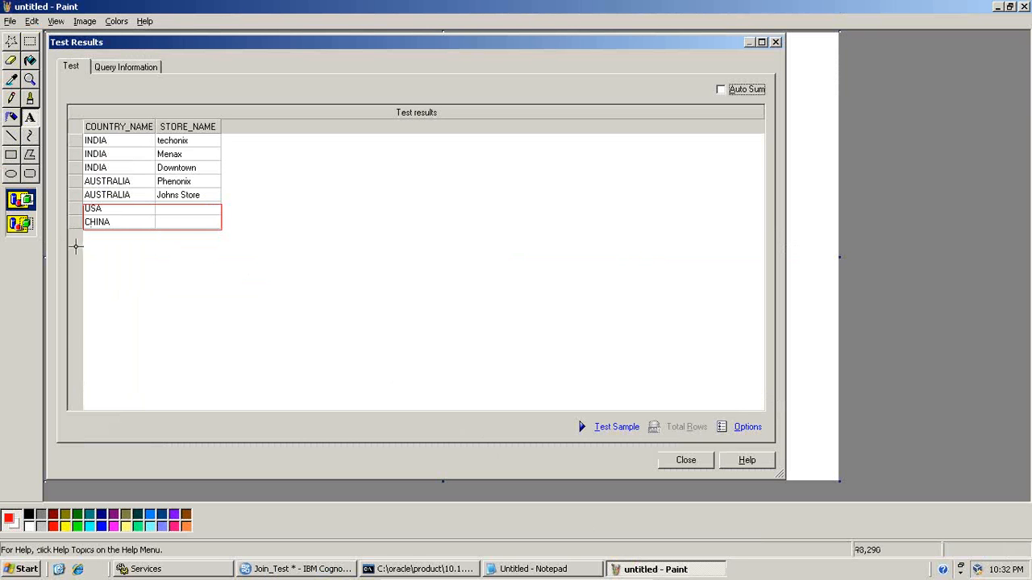
{"action": "left_click_drag", "start_coordinate": [68, 238], "coordinate": [414, 464]}
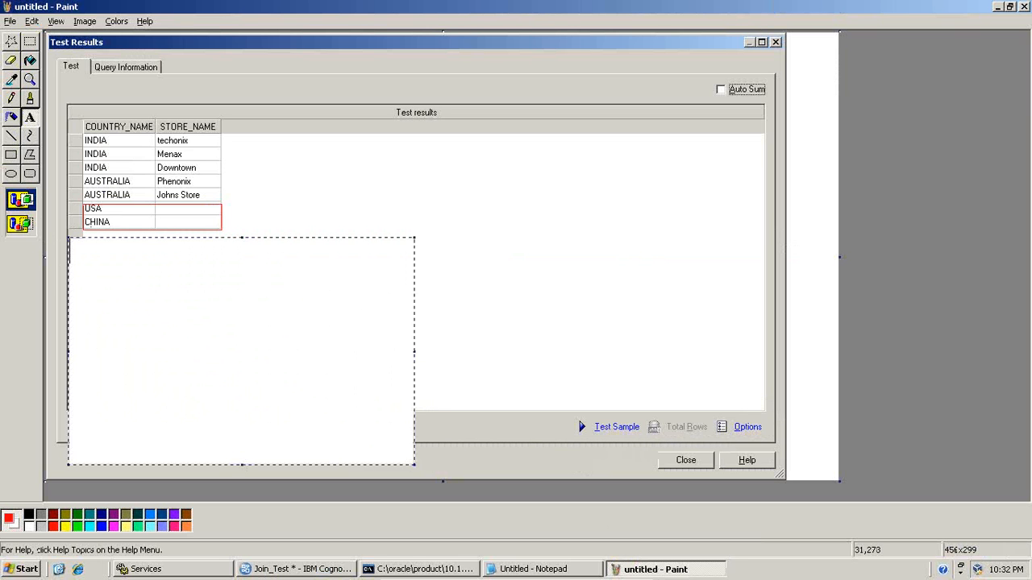
{"action": "right_click", "coordinate": [98, 255]}
{"action": "left_click", "coordinate": [205, 282]}
Copy the selected Native SQL from Framework Manager, paste it into the Paint text box and widen the box
{"action": "key", "text": "alt+Tab"}
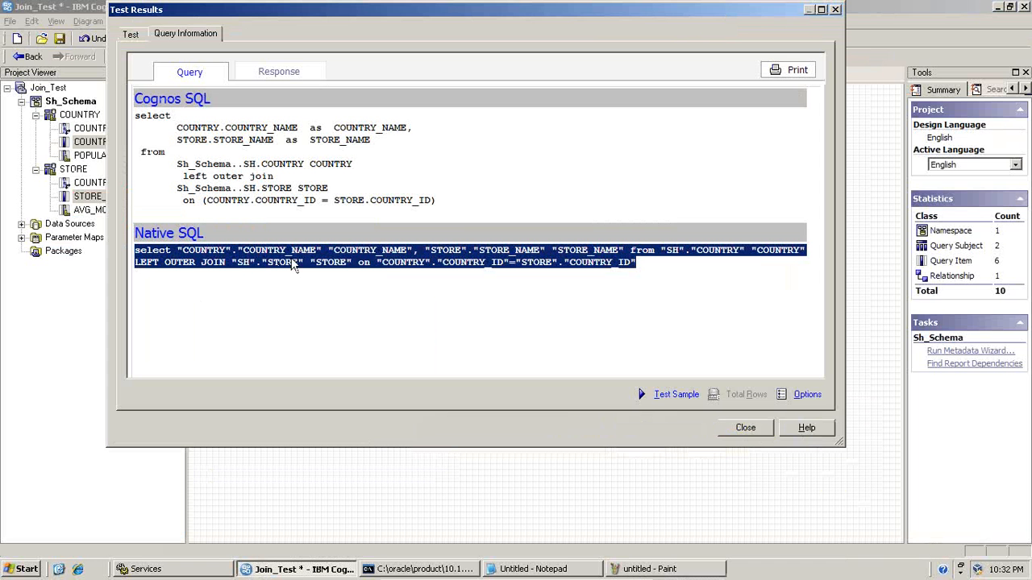
{"action": "right_click", "coordinate": [293, 266]}
{"action": "left_click", "coordinate": [332, 259]}
{"action": "key", "text": "alt+Tab"}
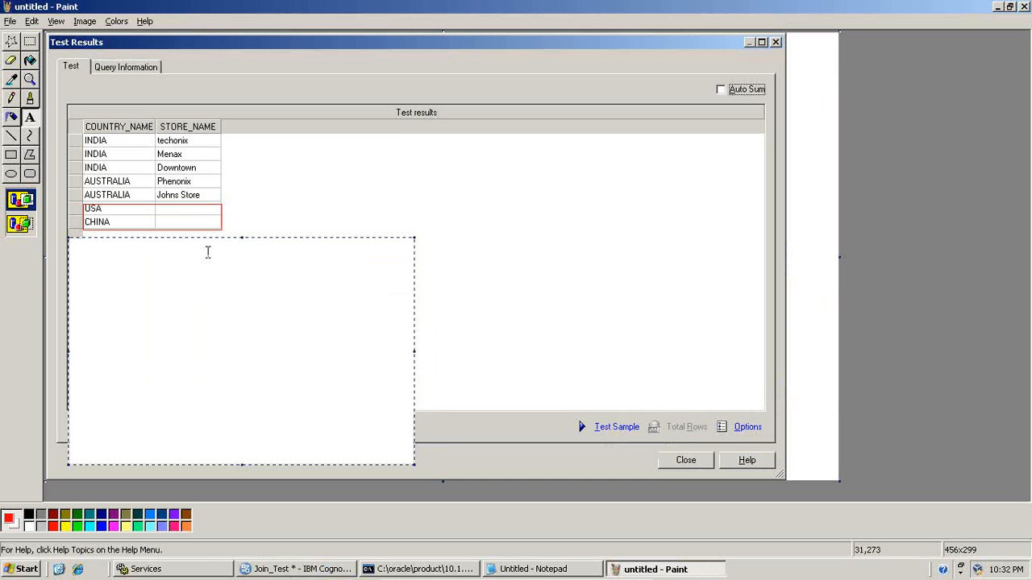
{"action": "right_click", "coordinate": [207, 253]}
{"action": "left_click", "coordinate": [226, 302]}
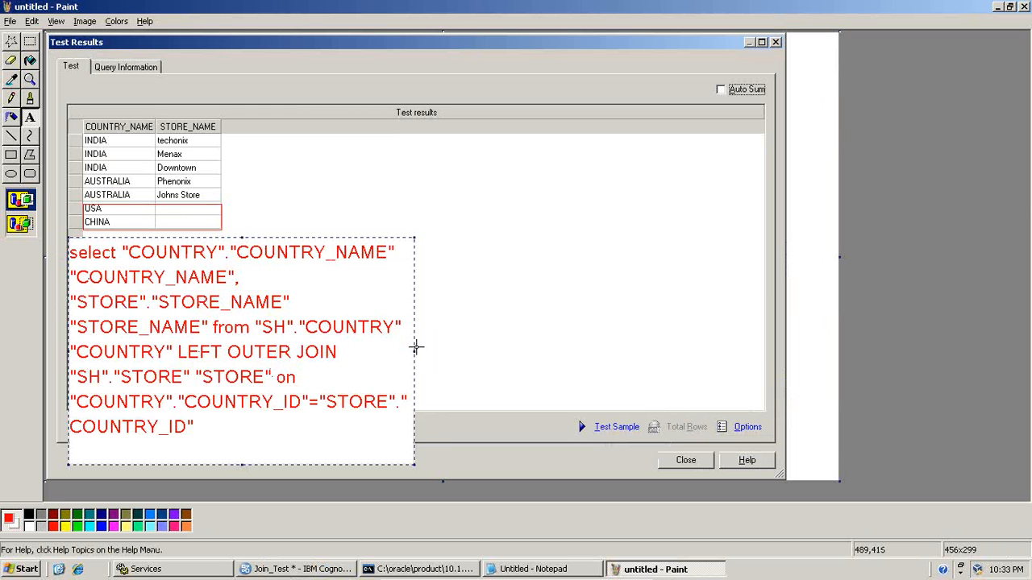
{"action": "left_click_drag", "start_coordinate": [413, 351], "coordinate": [550, 352]}
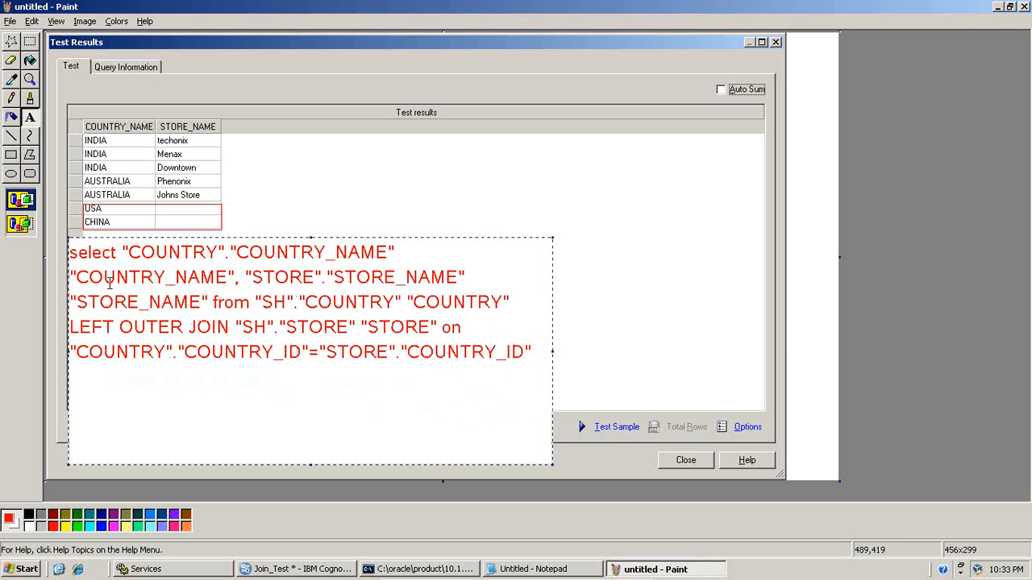
Draw a blue rectangle around the LEFT OUTER JOIN line of the pasted SQL
{"action": "left_click", "coordinate": [11, 155]}
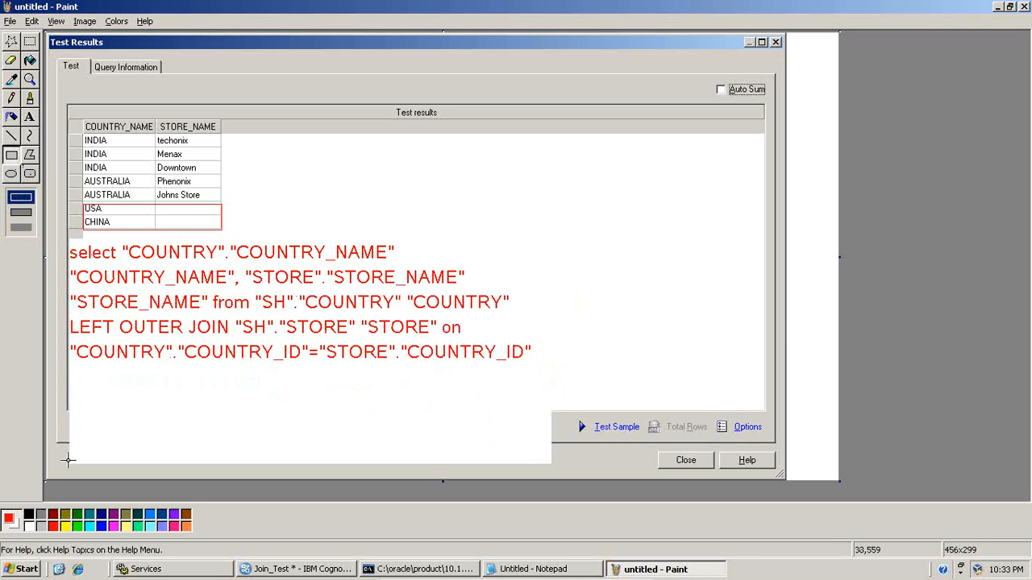
{"action": "left_click", "coordinate": [102, 526]}
{"action": "left_click_drag", "start_coordinate": [64, 317], "coordinate": [466, 338]}
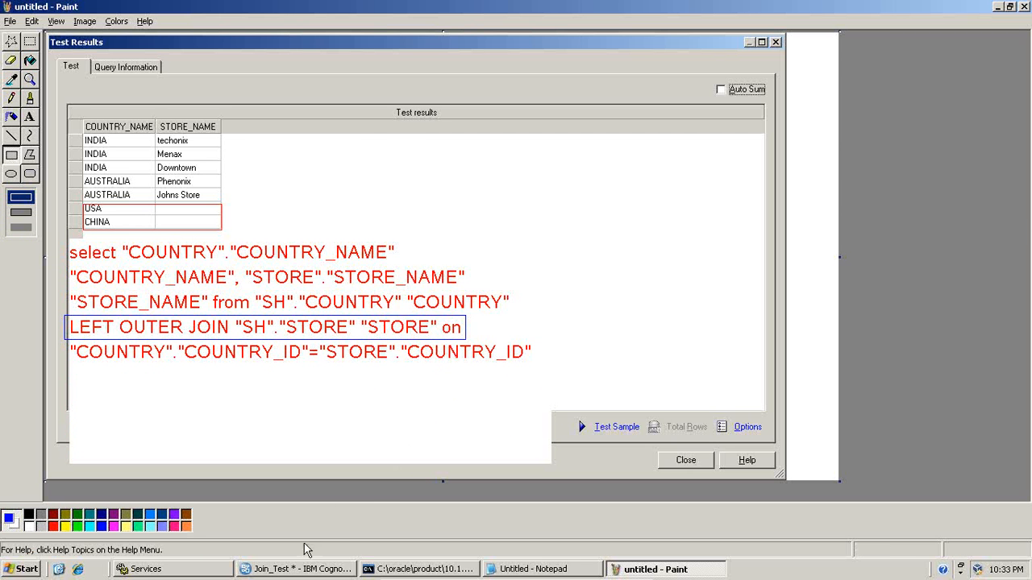
Switch to Framework Manager, close the test results and set the STORE-side cardinality of the COUNTRY <--> STORE relationship to 1..1
{"action": "left_click", "coordinate": [300, 568]}
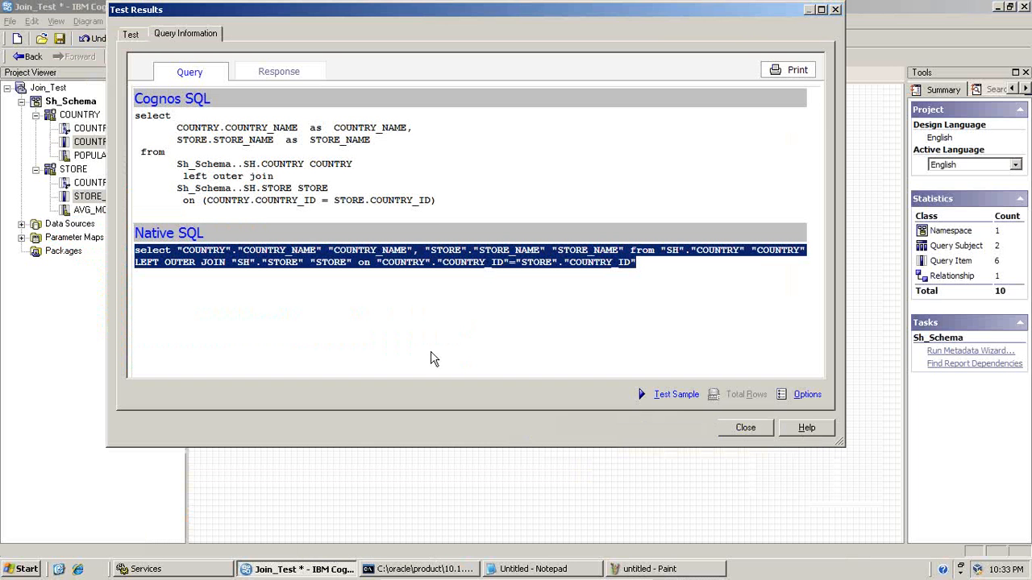
{"action": "left_click", "coordinate": [738, 428]}
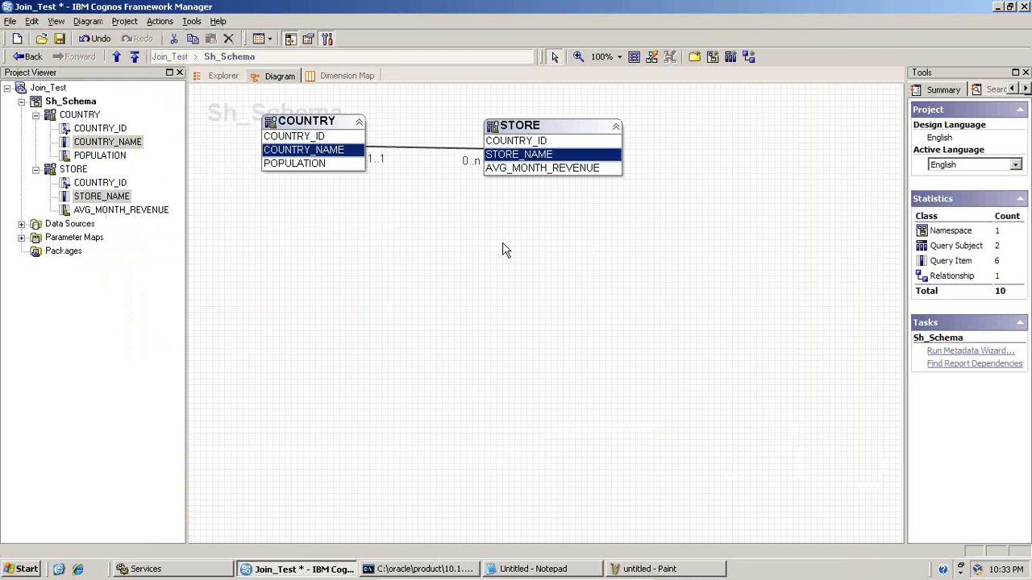
{"action": "double_click", "coordinate": [474, 155]}
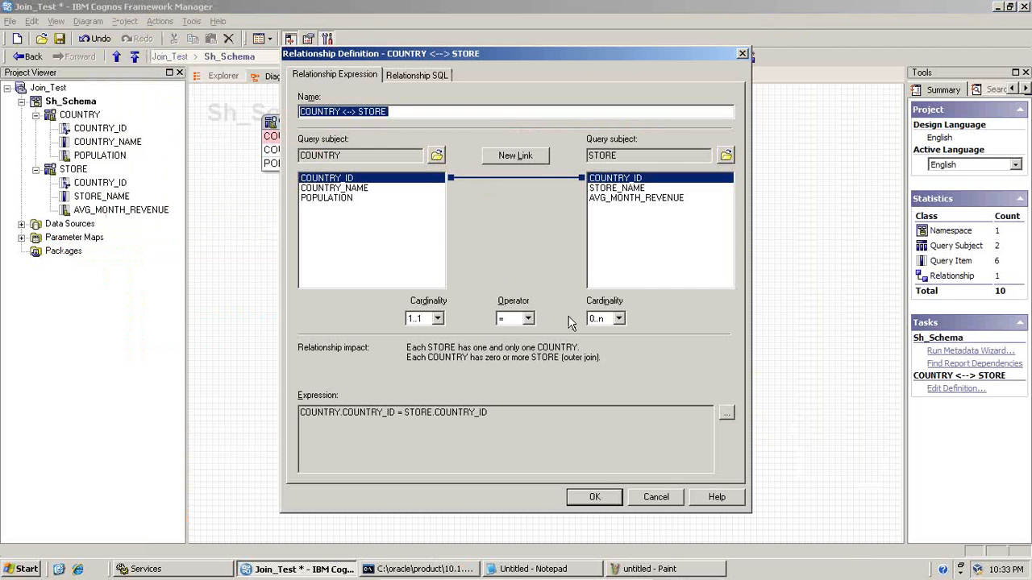
{"action": "left_click", "coordinate": [596, 319]}
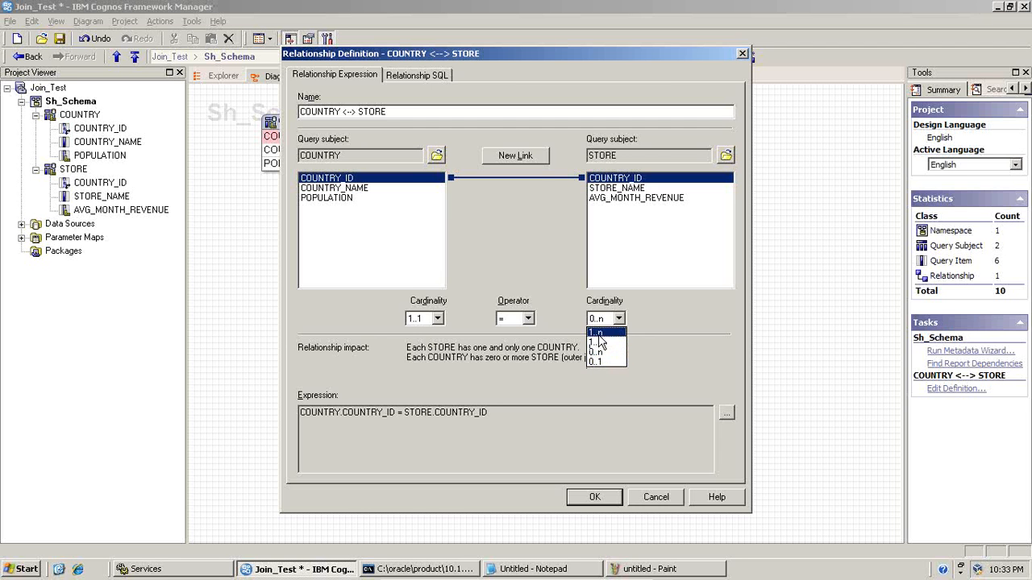
{"action": "left_click", "coordinate": [600, 343]}
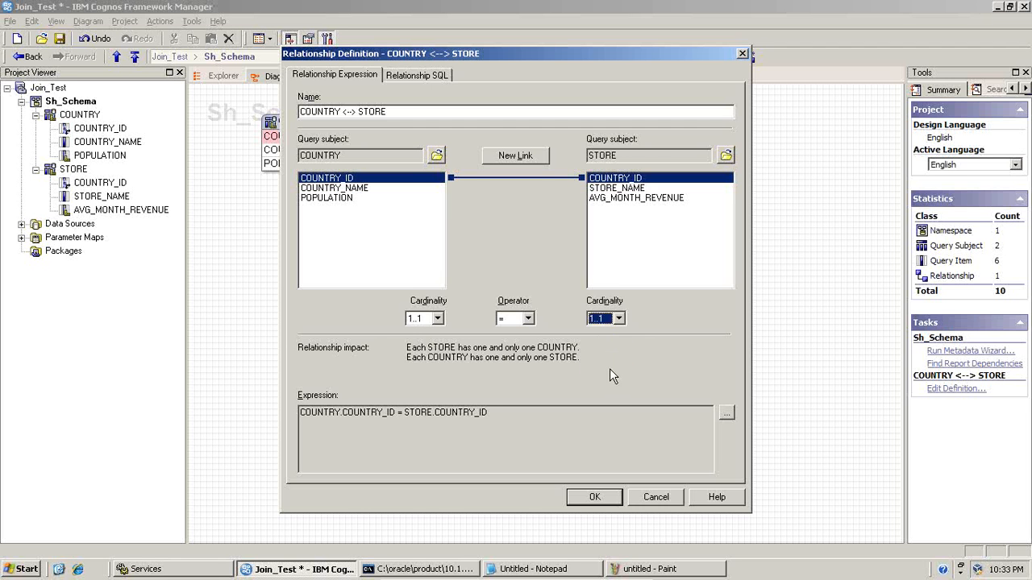
{"action": "left_click", "coordinate": [595, 497]}
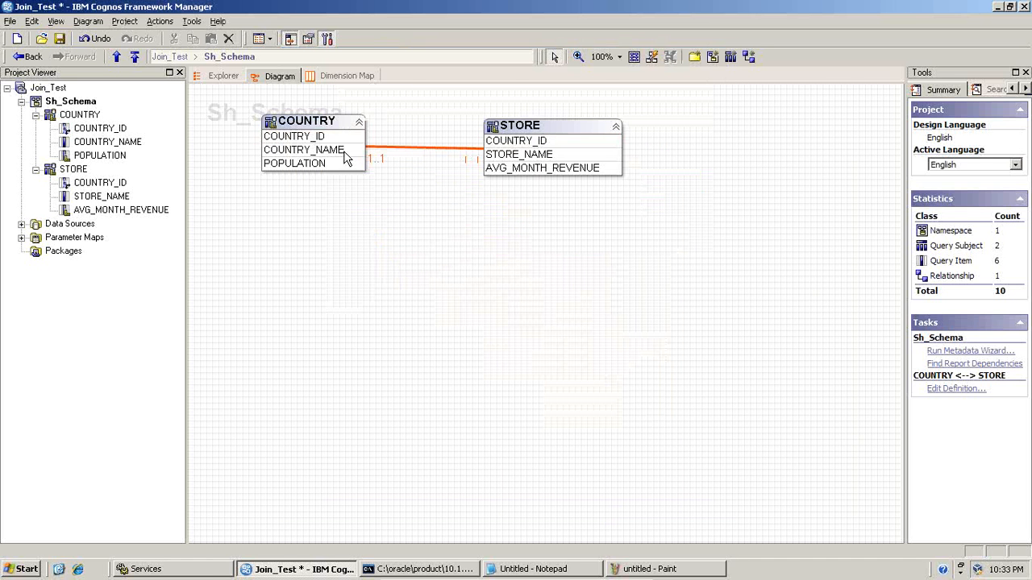
Test COUNTRY_NAME together with STORE_NAME on sample data and inspect the generated Cognos and Native SQL
{"action": "left_click", "coordinate": [345, 151]}
{"action": "left_click", "coordinate": [510, 156], "text": "ctrl"}
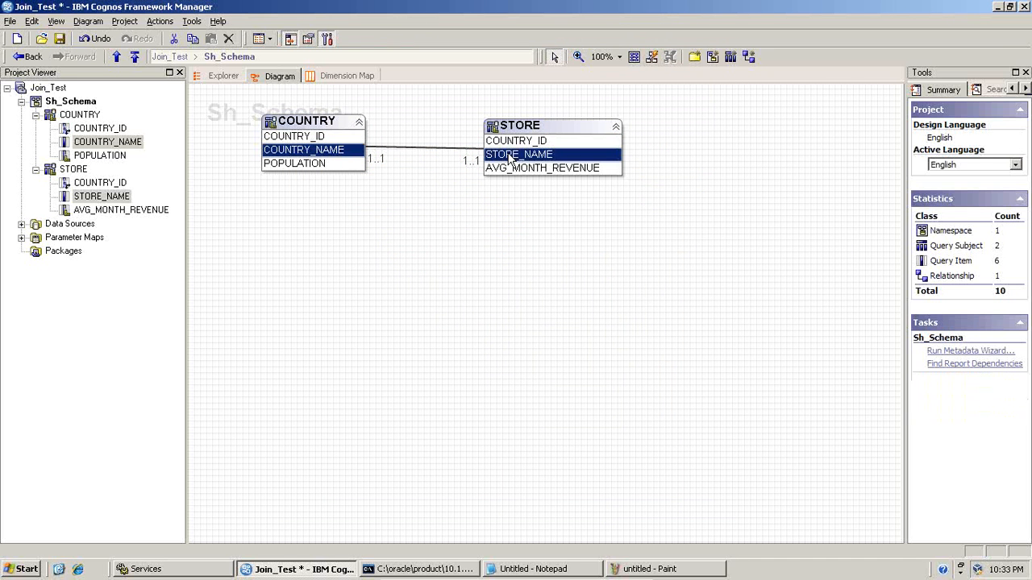
{"action": "right_click", "coordinate": [509, 158]}
{"action": "left_click", "coordinate": [532, 205]}
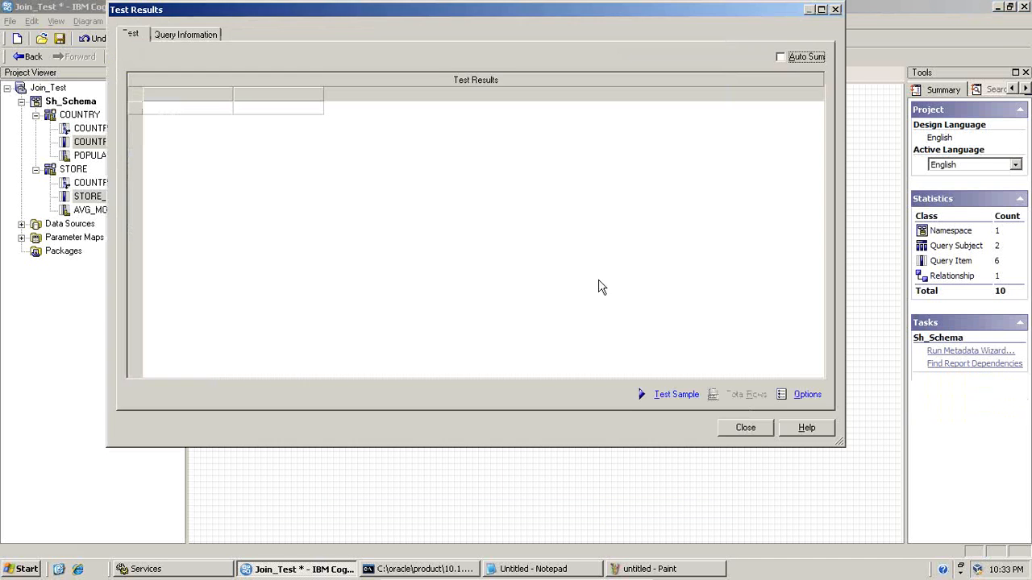
{"action": "left_click", "coordinate": [662, 398]}
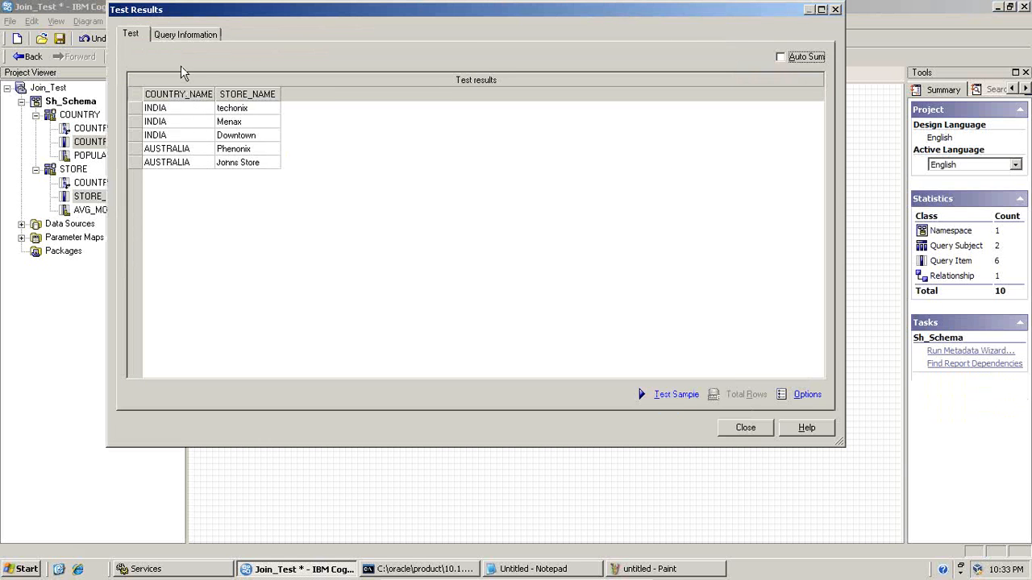
{"action": "left_click", "coordinate": [176, 39]}
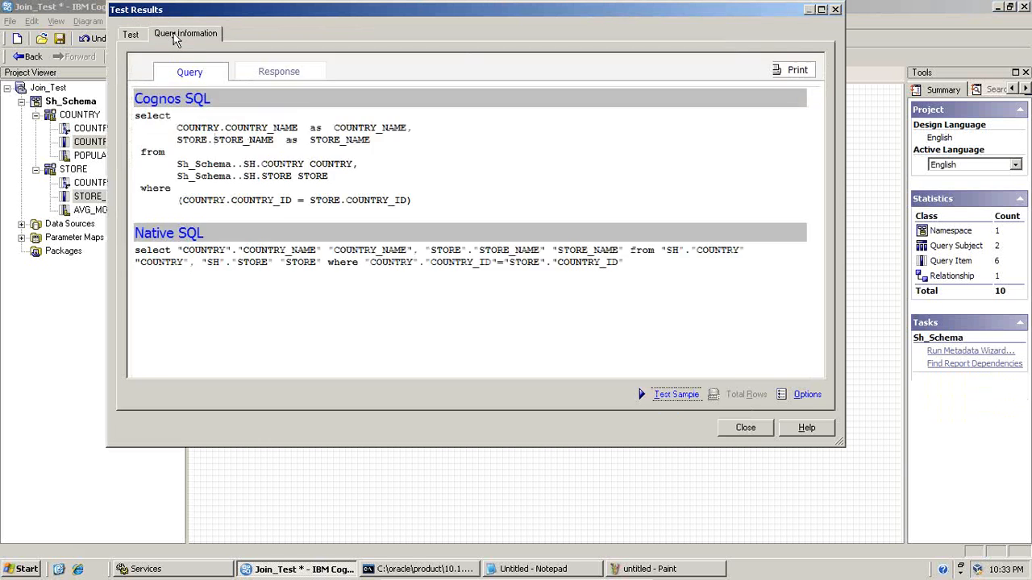
{"action": "left_click", "coordinate": [621, 266]}
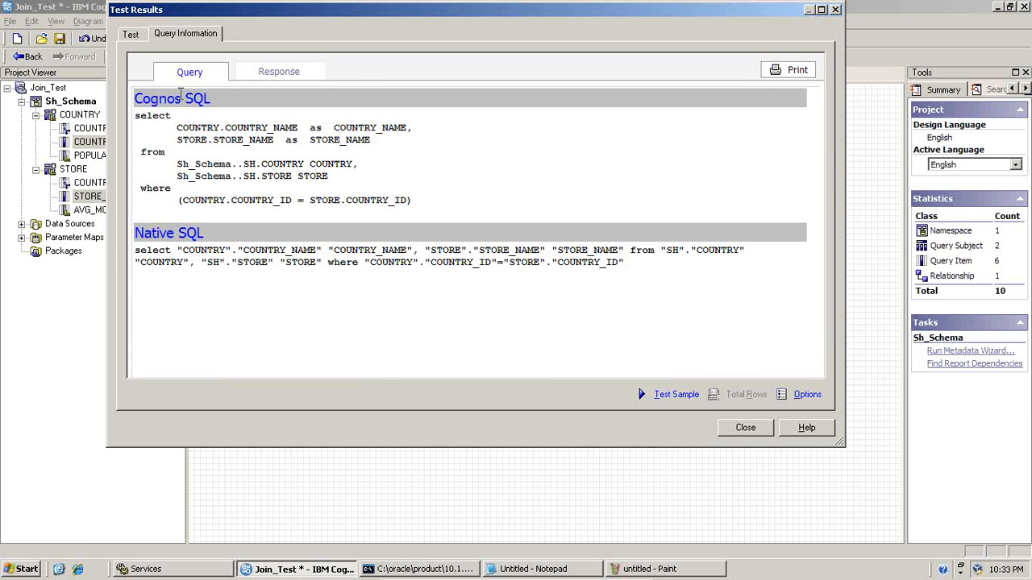
Return to the test result rows, paste a screenshot of them into Paint and place it beside the earlier left outer join results
{"action": "left_click", "coordinate": [134, 34]}
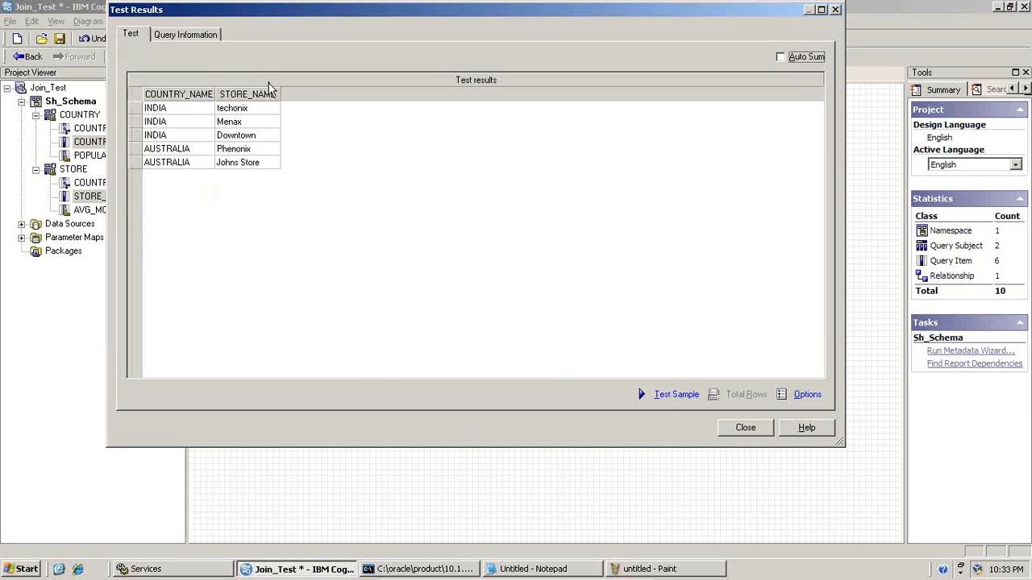
{"action": "left_click", "coordinate": [633, 564]}
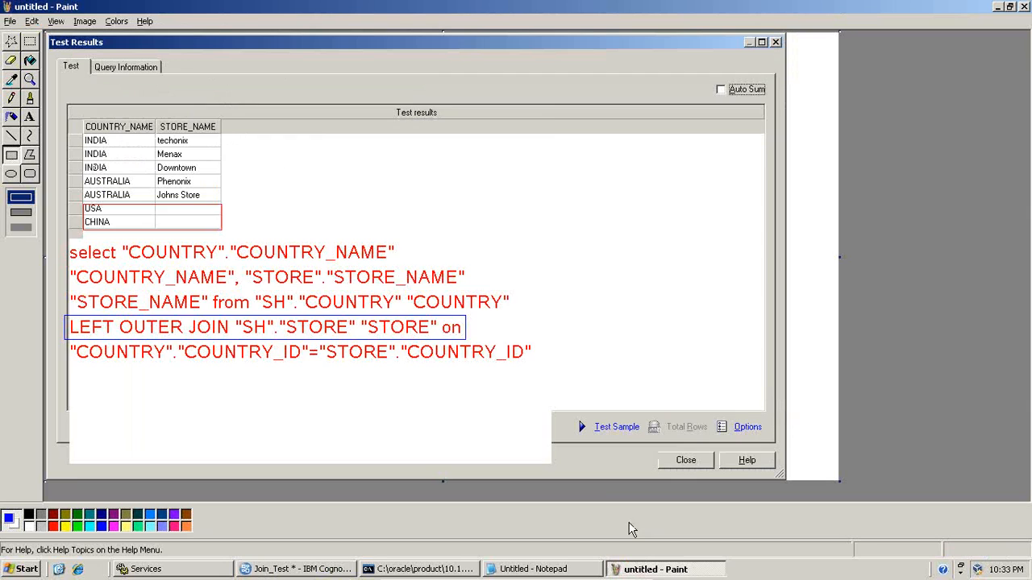
{"action": "key", "text": "ctrl+v"}
{"action": "left_click_drag", "start_coordinate": [477, 242], "coordinate": [866, 248]}
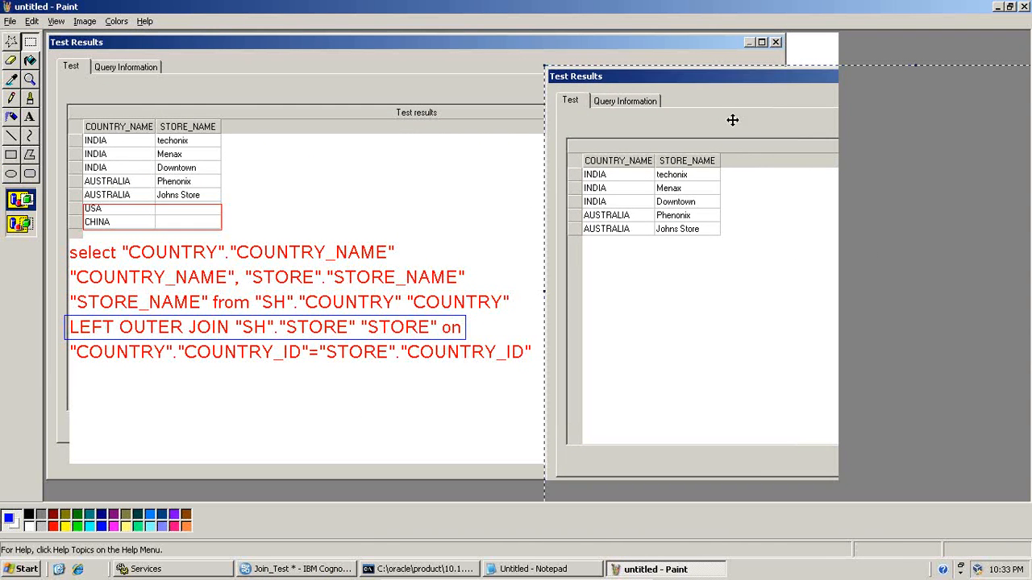
{"action": "left_click_drag", "start_coordinate": [727, 111], "coordinate": [723, 89]}
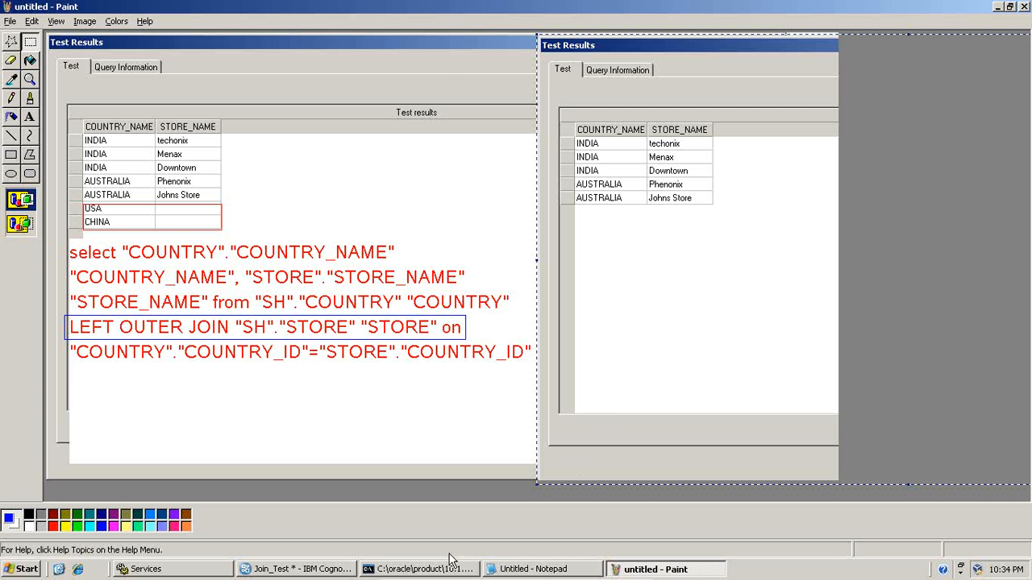
Switch to Framework Manager and copy the Native SQL from the query information of the test
{"action": "left_click", "coordinate": [286, 569]}
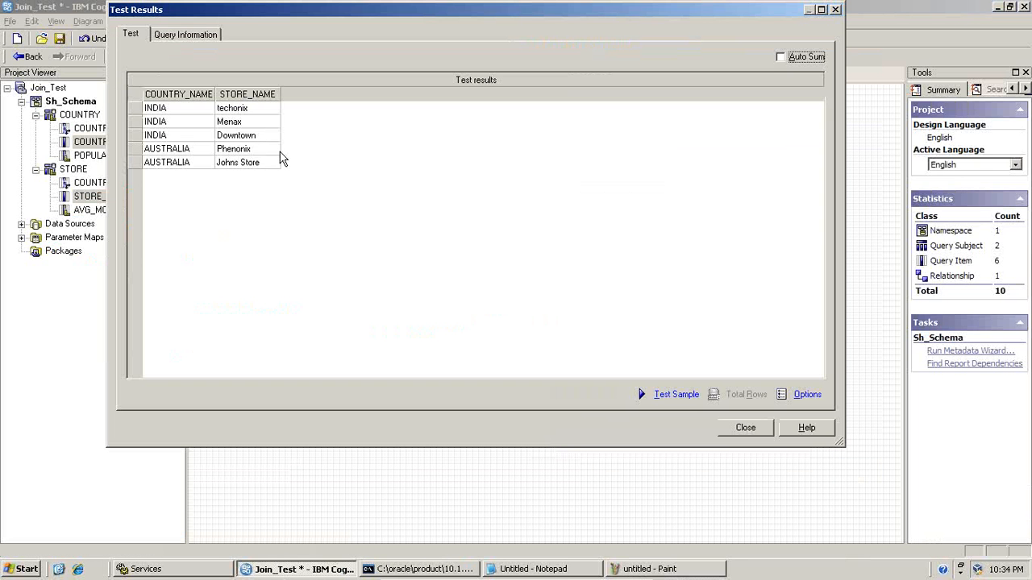
{"action": "left_click", "coordinate": [165, 37]}
{"action": "left_click", "coordinate": [605, 261]}
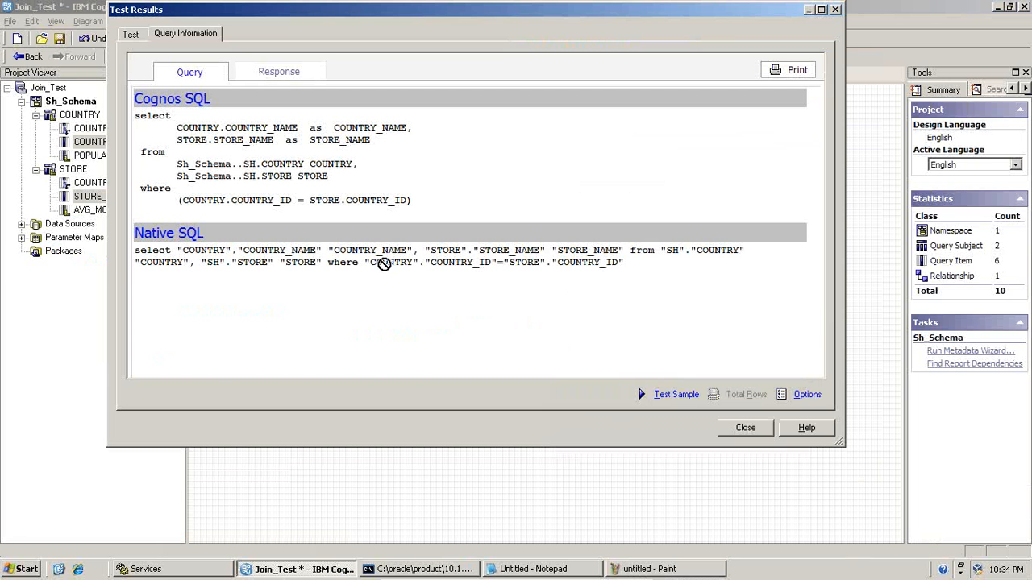
{"action": "left_click_drag", "start_coordinate": [624, 264], "coordinate": [139, 253]}
{"action": "right_click", "coordinate": [141, 260]}
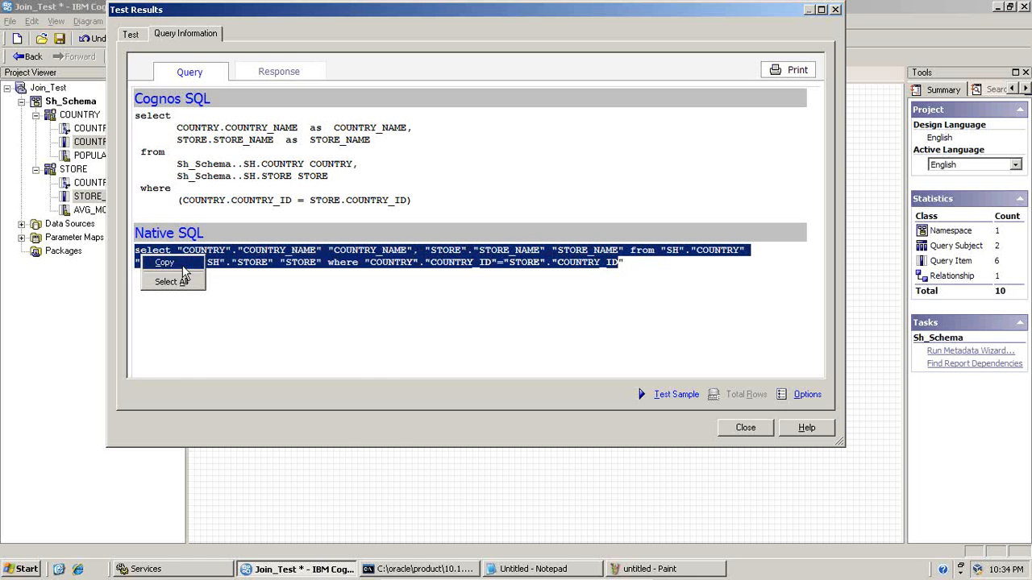
{"action": "left_click", "coordinate": [167, 263]}
Switch to Paint, add a text box of about 344 x 327 pixels below the second results table and widen it to the canvas edge
{"action": "left_click", "coordinate": [657, 569]}
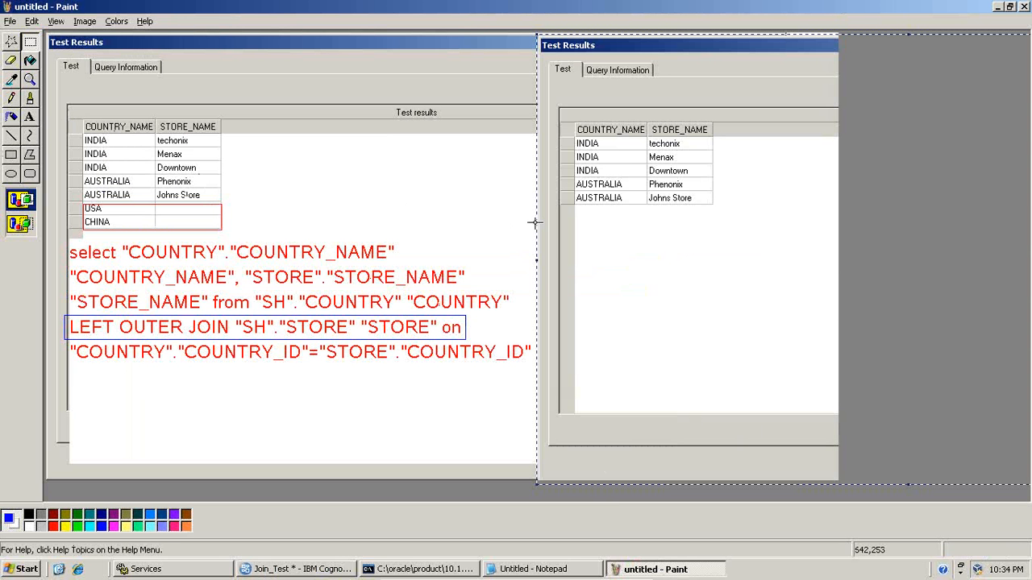
{"action": "mouse_move", "coordinate": [538, 219]}
{"action": "left_mouse_down"}
{"action": "mouse_move", "coordinate": [568, 242]}
{"action": "mouse_move", "coordinate": [509, 216]}
{"action": "mouse_move", "coordinate": [540, 217]}
{"action": "left_mouse_up"}
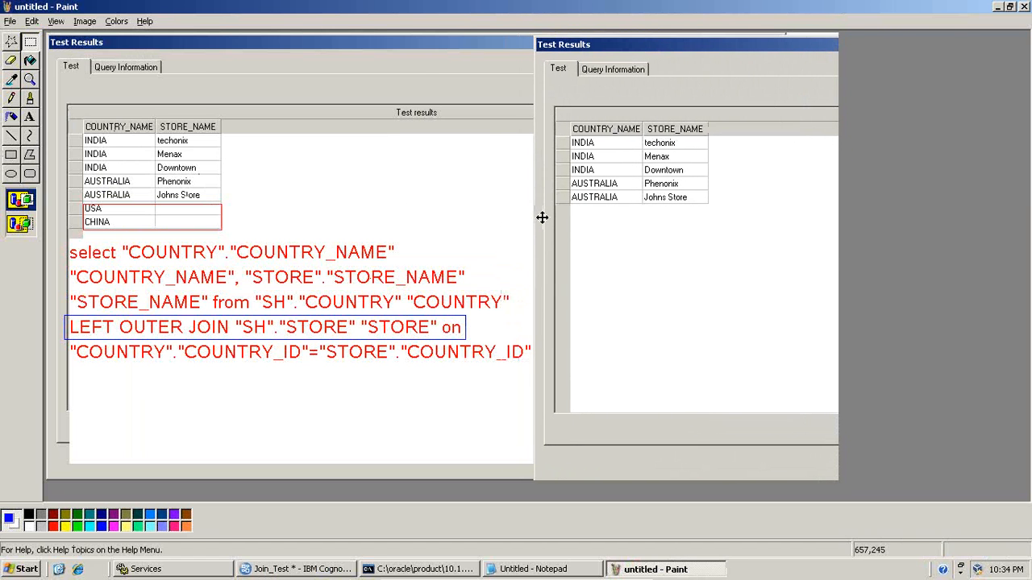
{"action": "left_click", "coordinate": [29, 117]}
{"action": "mouse_move", "coordinate": [563, 210]}
{"action": "left_mouse_down"}
{"action": "mouse_move", "coordinate": [771, 437]}
{"action": "mouse_move", "coordinate": [817, 454]}
{"action": "left_mouse_up"}
{"action": "key", "text": "ctrl+v"}
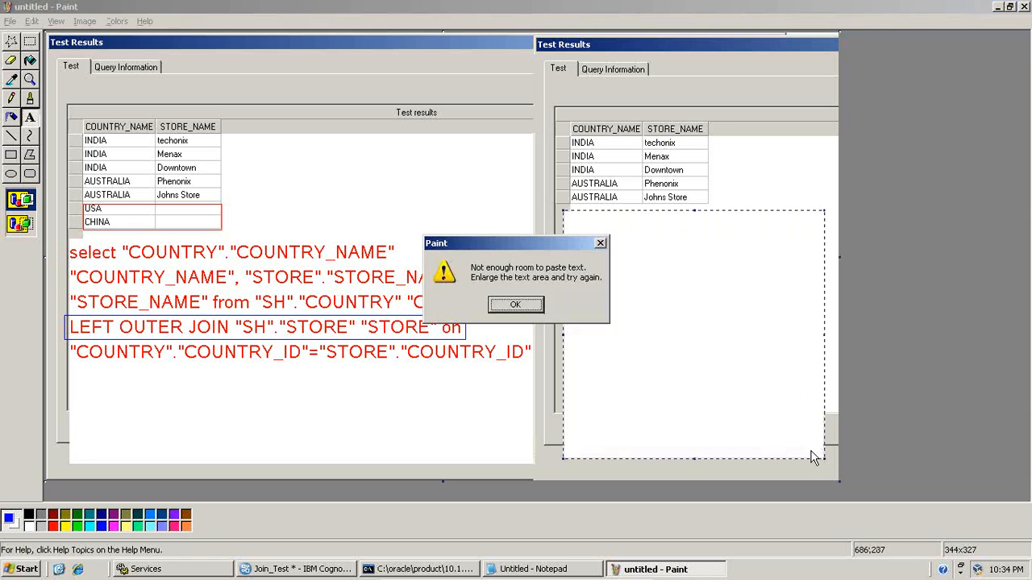
{"action": "left_click", "coordinate": [503, 314]}
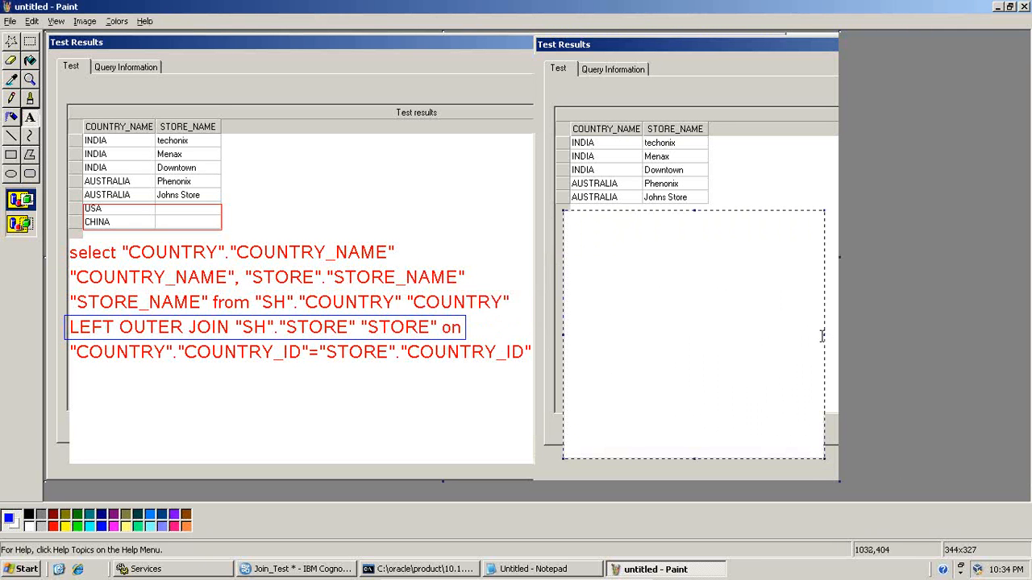
{"action": "left_click_drag", "start_coordinate": [825, 342], "coordinate": [839, 322]}
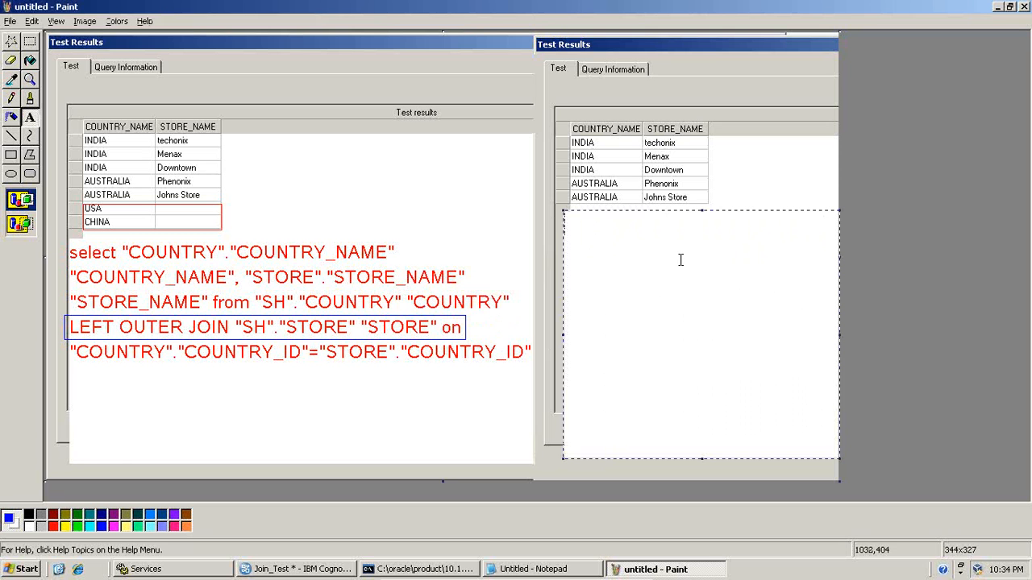
Paste the copied Native SQL into the widened text box and colour the text red
{"action": "left_click", "coordinate": [58, 21]}
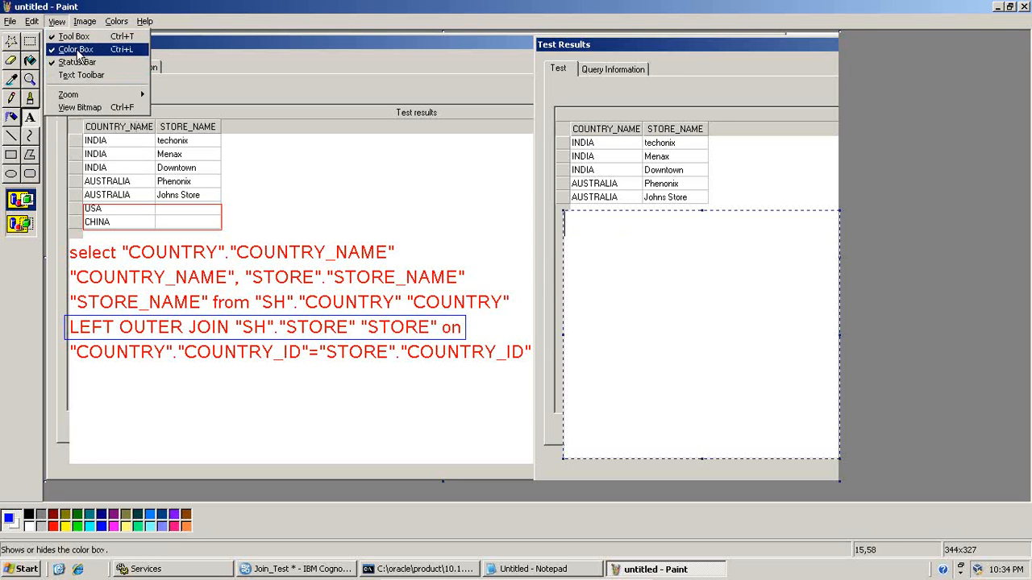
{"action": "left_click", "coordinate": [656, 222]}
{"action": "key", "text": "ctrl+v"}
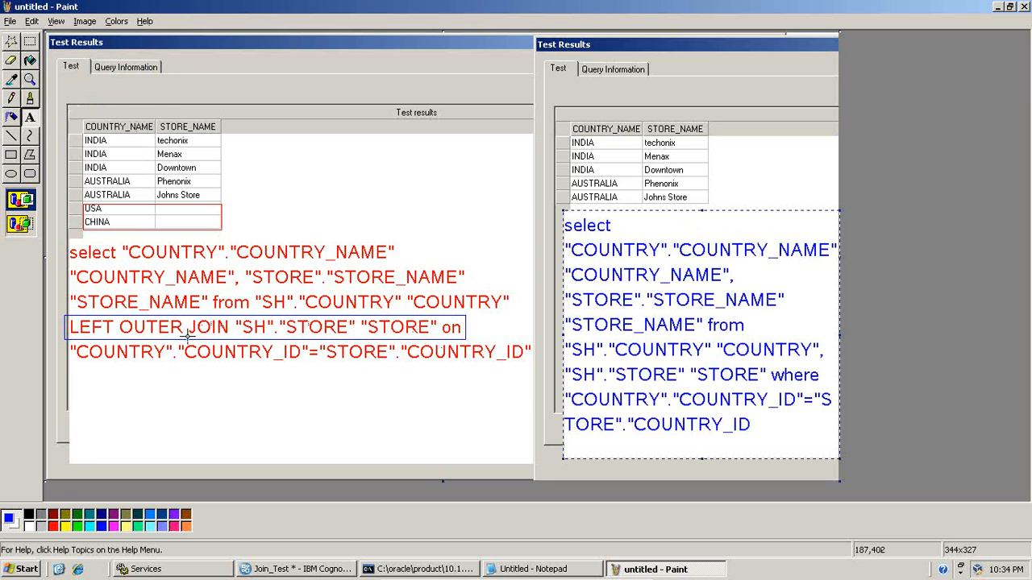
{"action": "left_click", "coordinate": [53, 525]}
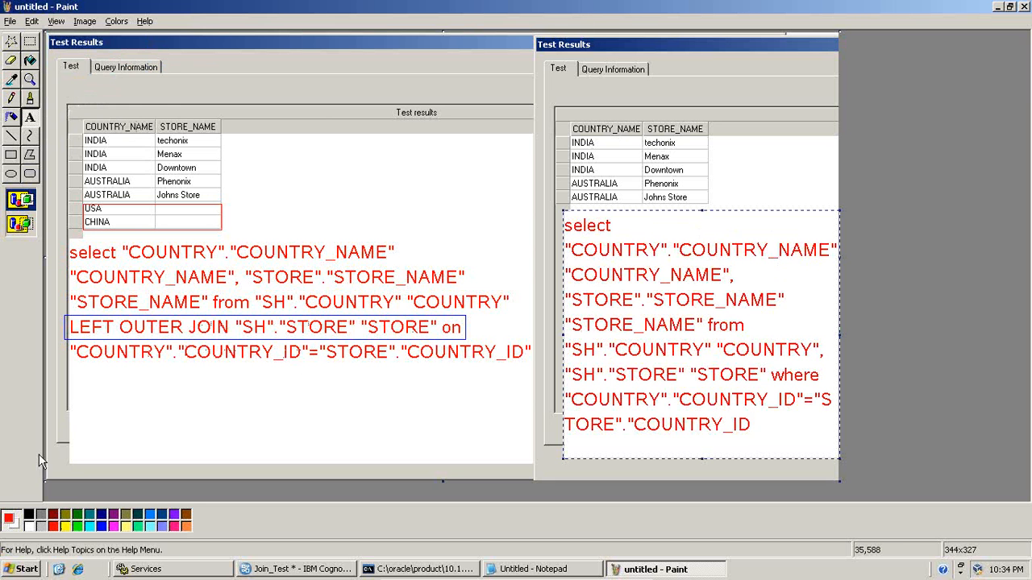
Draw a blue rectangle around the COUNTRY_ID join condition at the end of the newly pasted SQL
{"action": "left_click", "coordinate": [11, 155]}
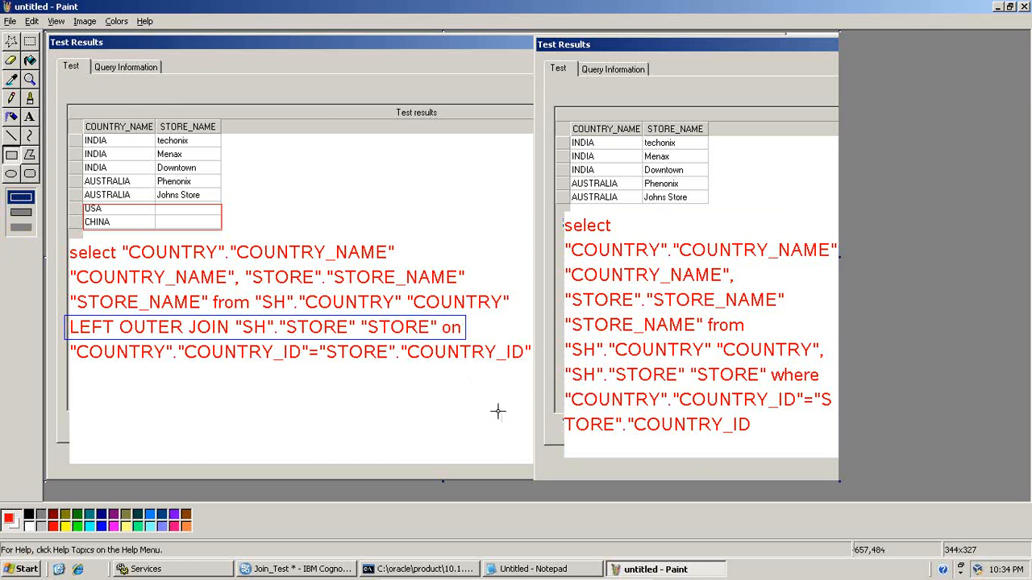
{"action": "left_click", "coordinate": [102, 527]}
{"action": "mouse_move", "coordinate": [566, 379]}
{"action": "left_mouse_down"}
{"action": "mouse_move", "coordinate": [574, 420]}
{"action": "mouse_move", "coordinate": [598, 447]}
{"action": "mouse_move", "coordinate": [796, 455]}
{"action": "mouse_move", "coordinate": [838, 451]}
{"action": "mouse_move", "coordinate": [835, 439]}
{"action": "left_mouse_up"}
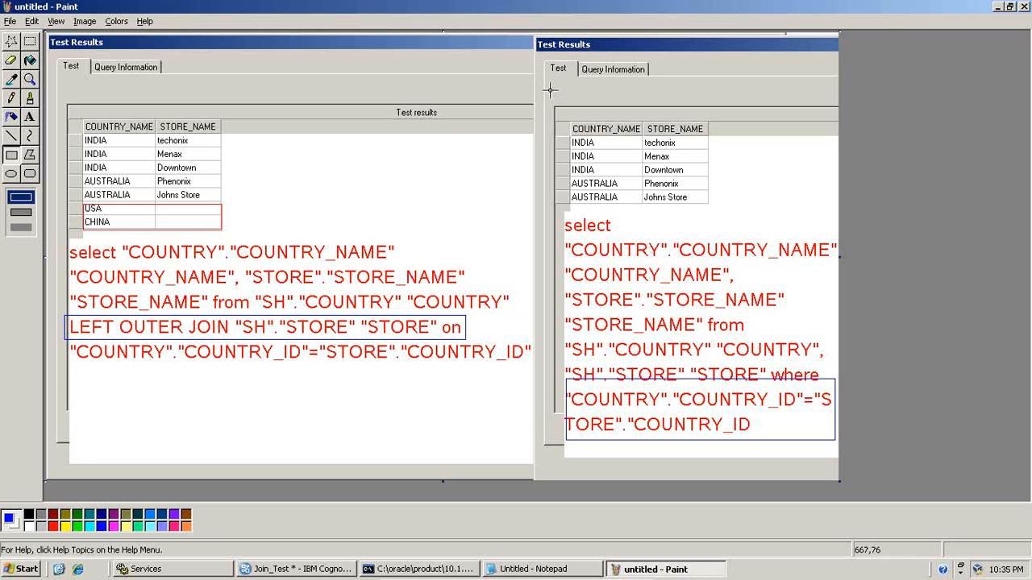
Switch to Notepad and highlight the Left-Outer-Join note, followed by the Inner (Equi) Join cardinality line
{"action": "left_click", "coordinate": [538, 571]}
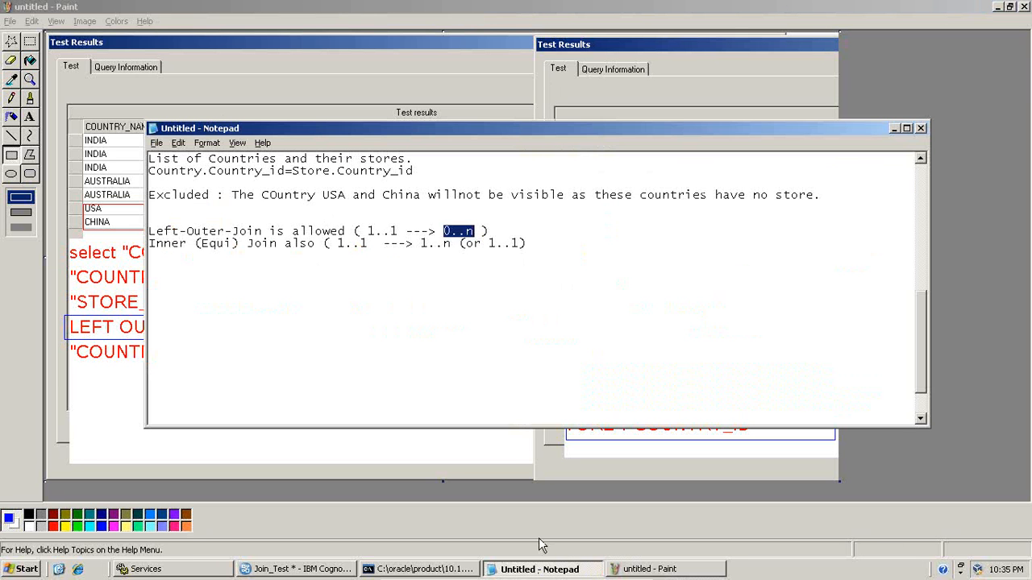
{"action": "left_click", "coordinate": [496, 260]}
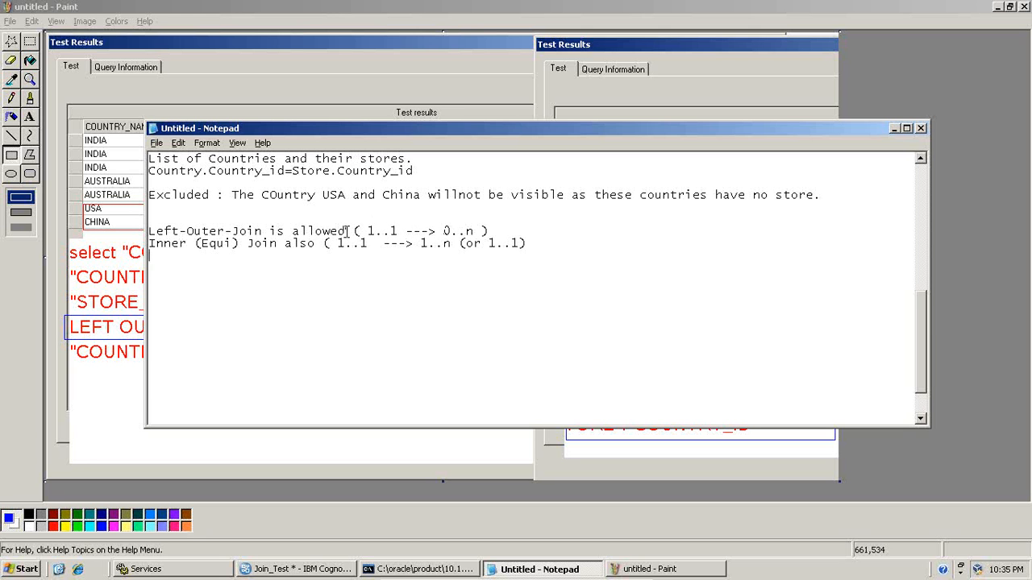
{"action": "left_click_drag", "start_coordinate": [346, 232], "coordinate": [151, 228]}
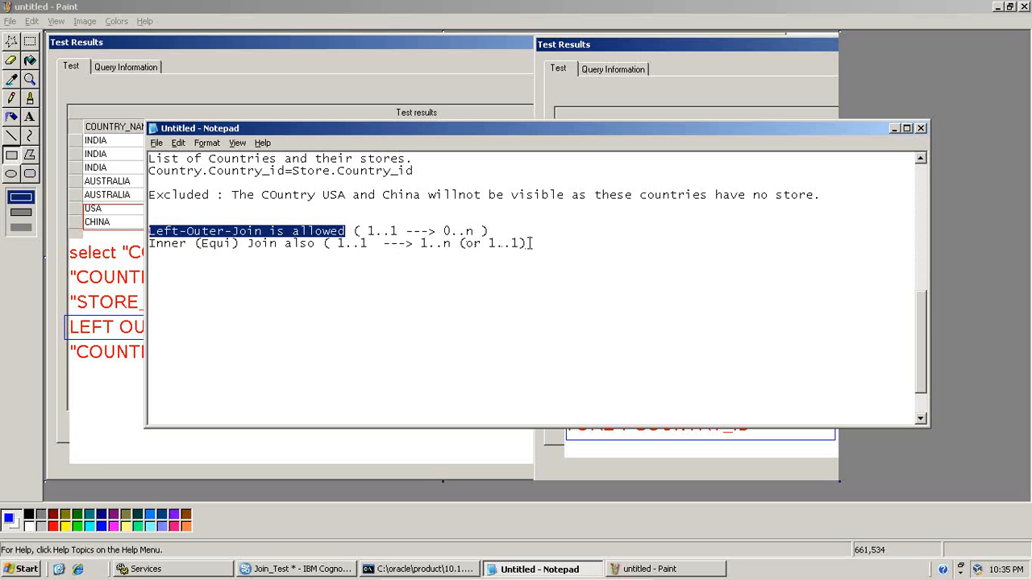
{"action": "left_click_drag", "start_coordinate": [531, 243], "coordinate": [145, 244]}
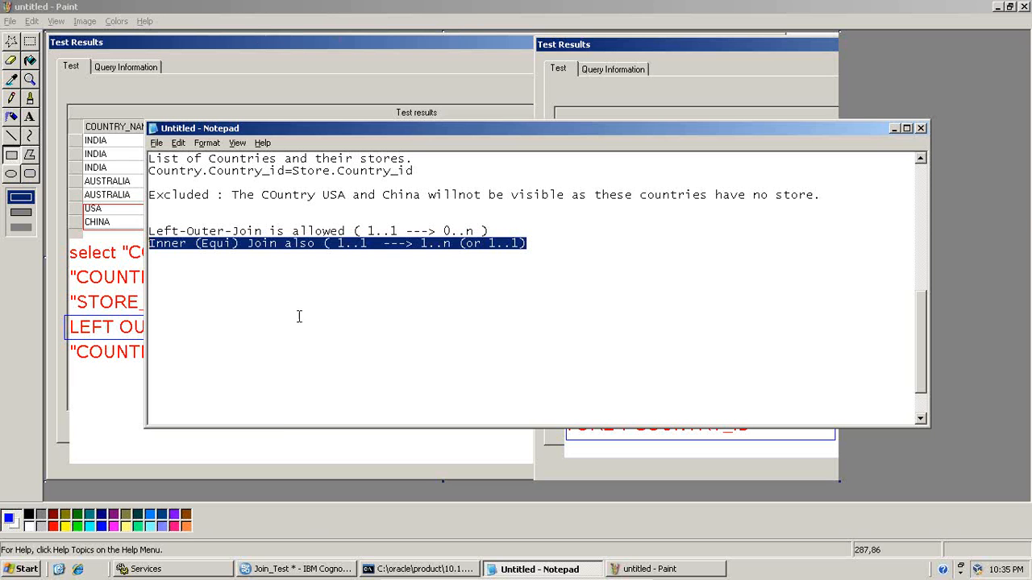
Switch to Framework Manager, close the test results and set the COUNTRY-side cardinality of the COUNTRY <--> STORE relationship to 0..n
{"action": "left_click", "coordinate": [325, 572]}
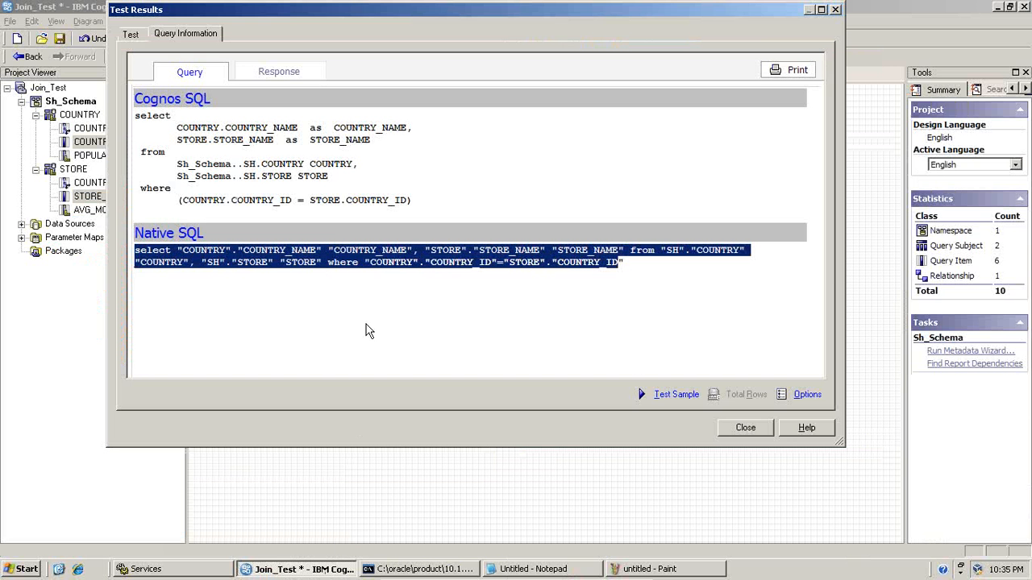
{"action": "left_click", "coordinate": [745, 428]}
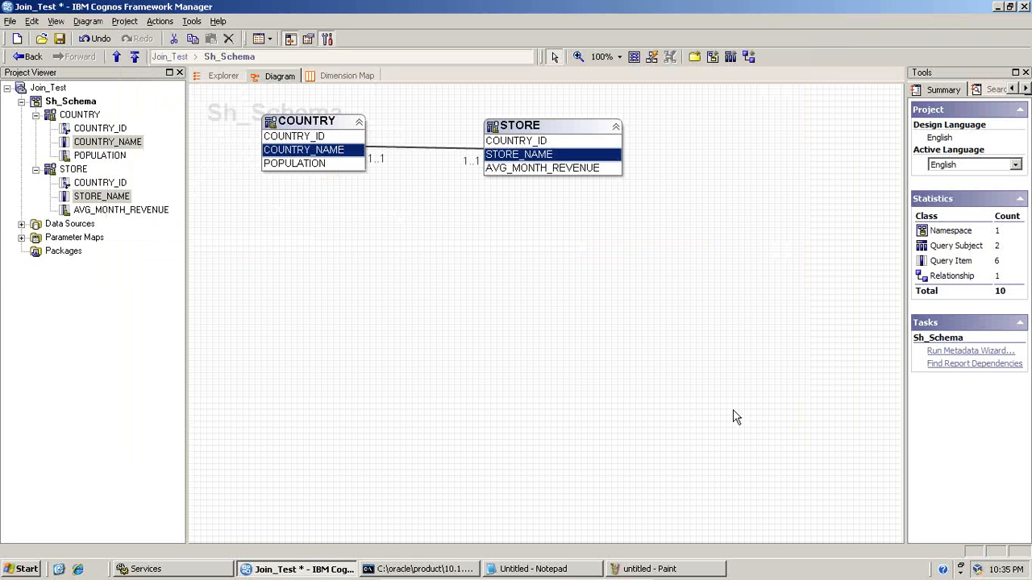
{"action": "double_click", "coordinate": [377, 148]}
{"action": "left_click", "coordinate": [437, 319]}
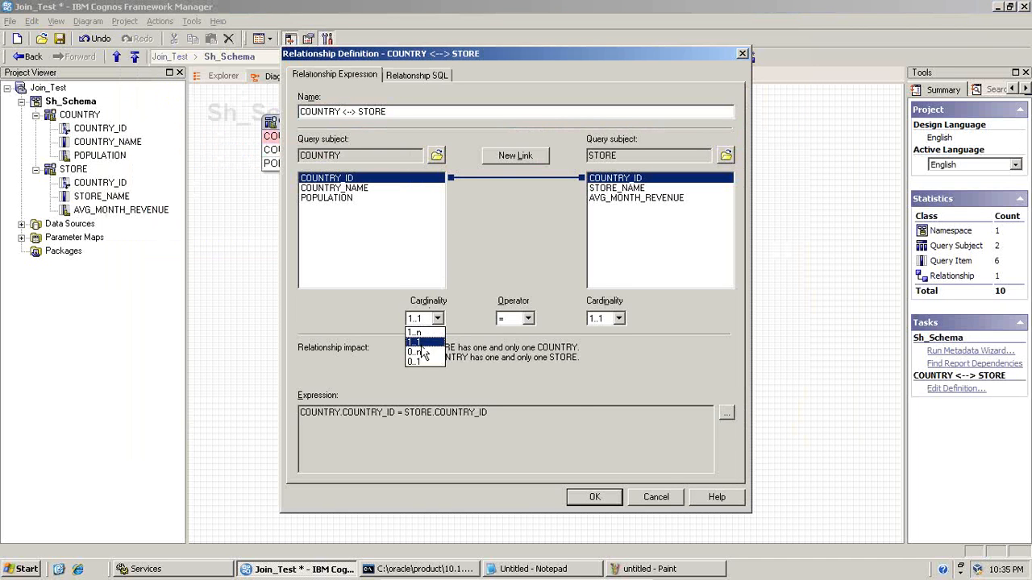
{"action": "left_click", "coordinate": [419, 360]}
{"action": "left_click", "coordinate": [594, 497]}
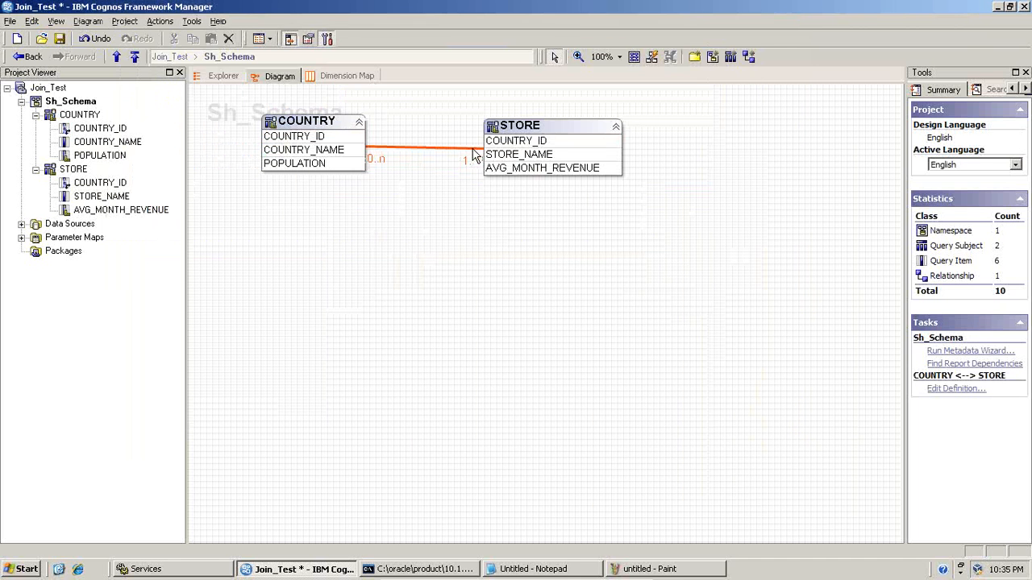
Set the STORE-side cardinality of the COUNTRY <--> STORE relationship to 0..n and submit the definition
{"action": "double_click", "coordinate": [475, 153]}
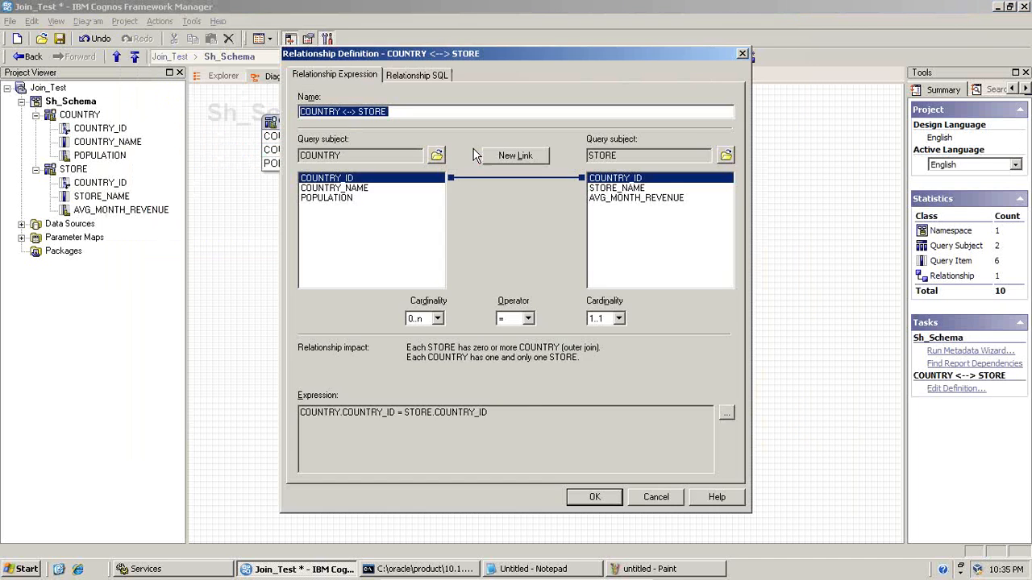
{"action": "left_click", "coordinate": [601, 321]}
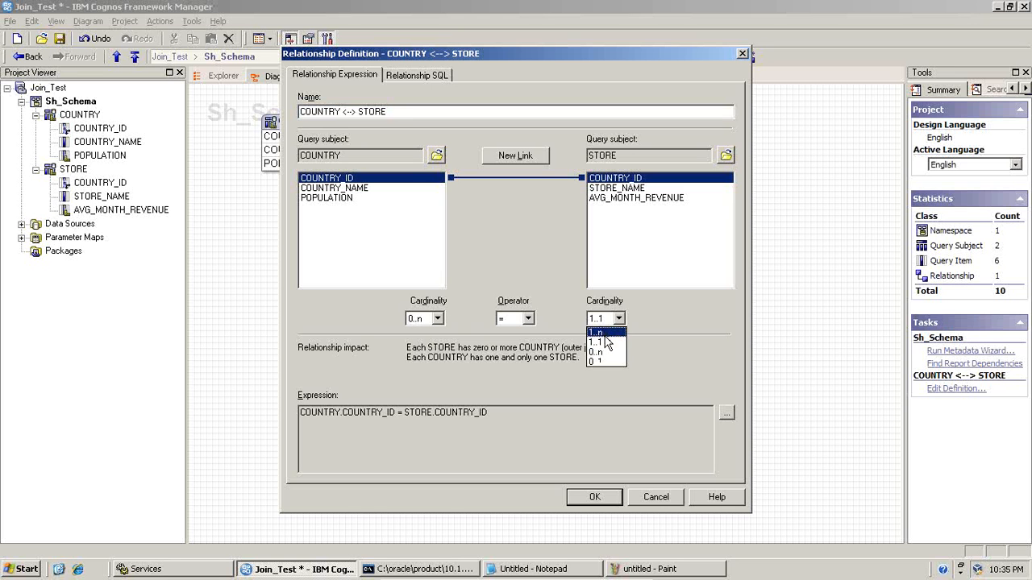
{"action": "left_click", "coordinate": [602, 352]}
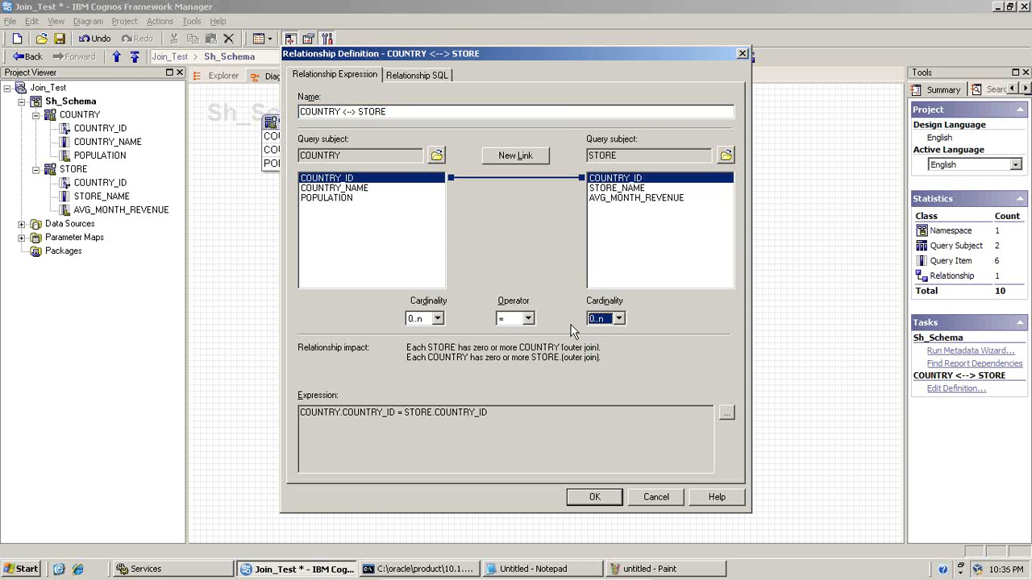
{"action": "left_click", "coordinate": [597, 499]}
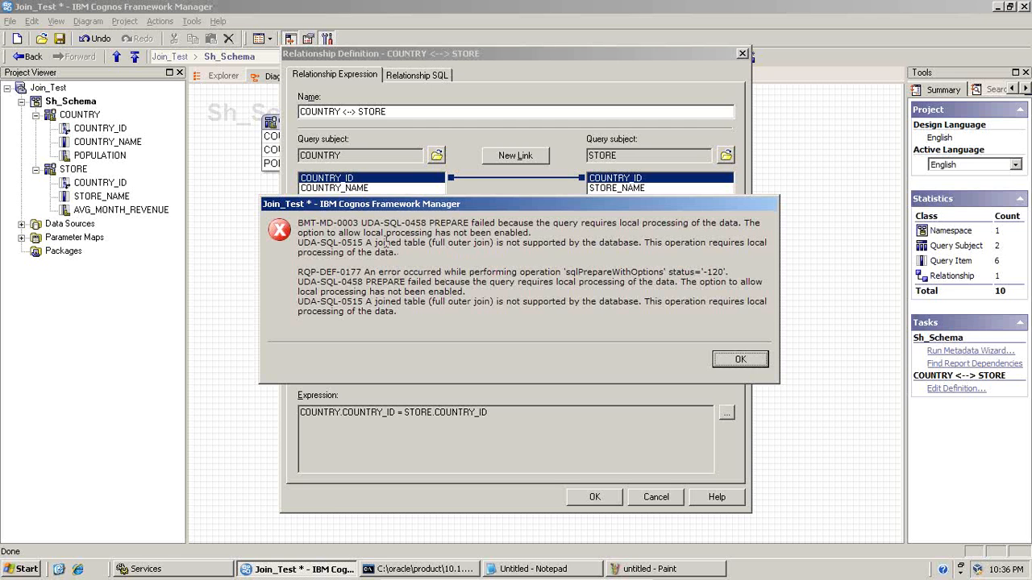
Highlight the full outer join and database support phrases in the error text, and save the relationship changes anyway
{"action": "left_click_drag", "start_coordinate": [366, 242], "coordinate": [494, 246]}
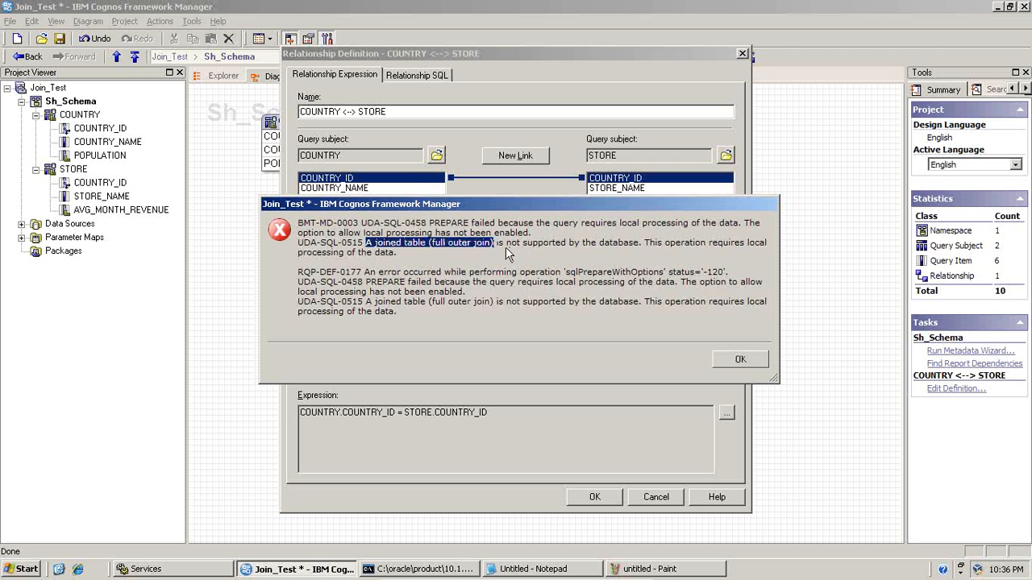
{"action": "left_click_drag", "start_coordinate": [507, 243], "coordinate": [639, 244]}
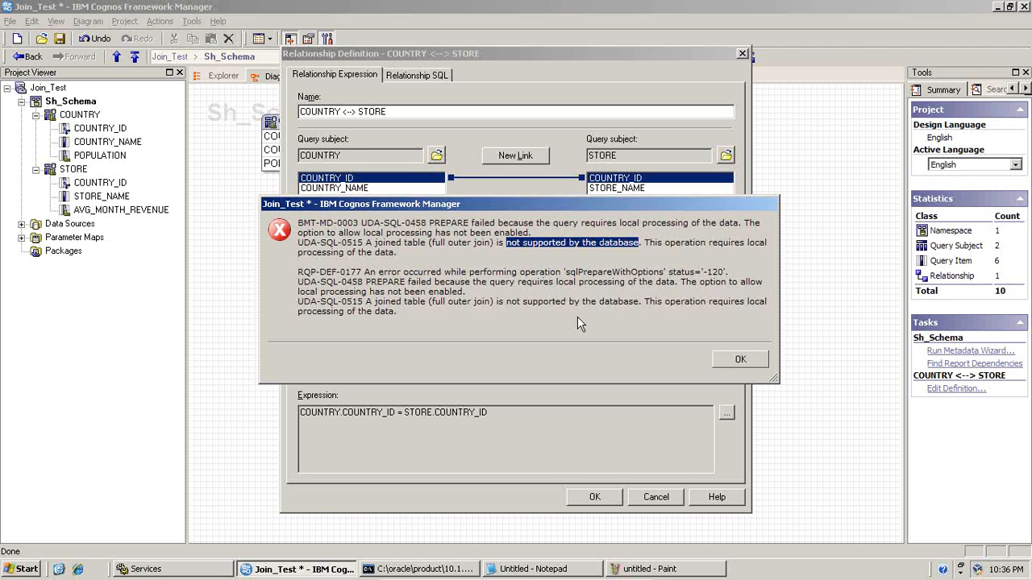
{"action": "left_click", "coordinate": [732, 359]}
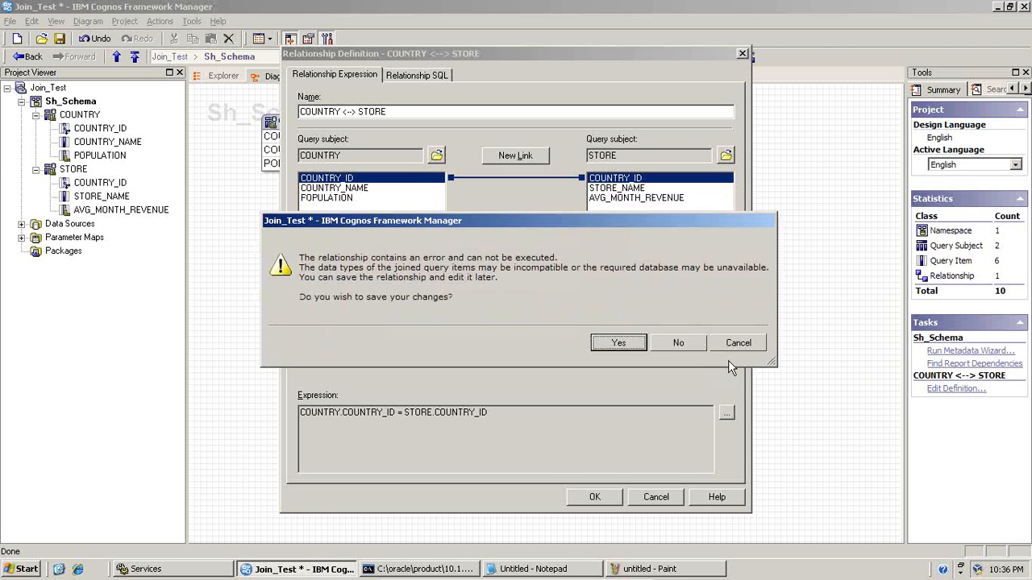
{"action": "left_click", "coordinate": [619, 343]}
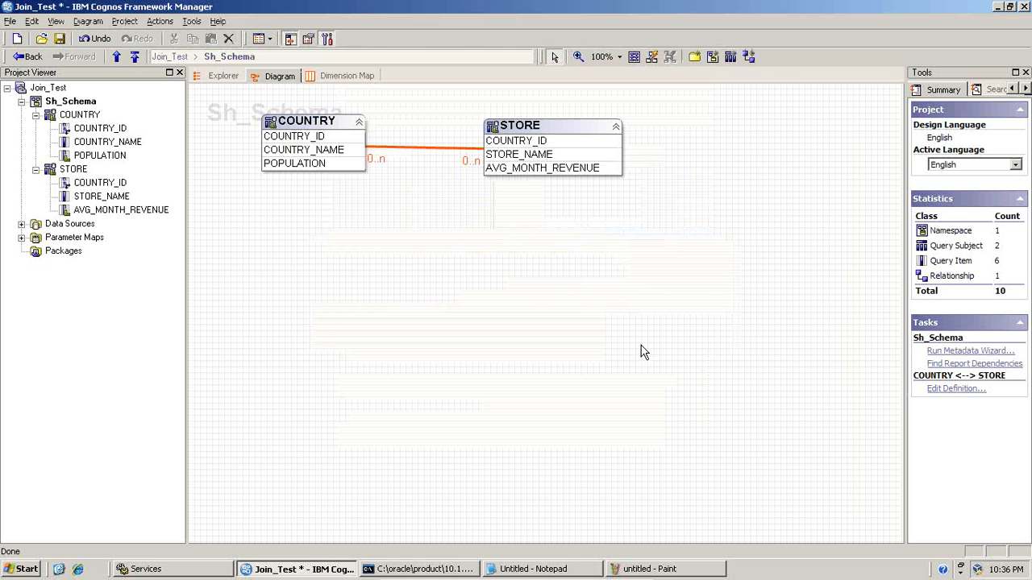